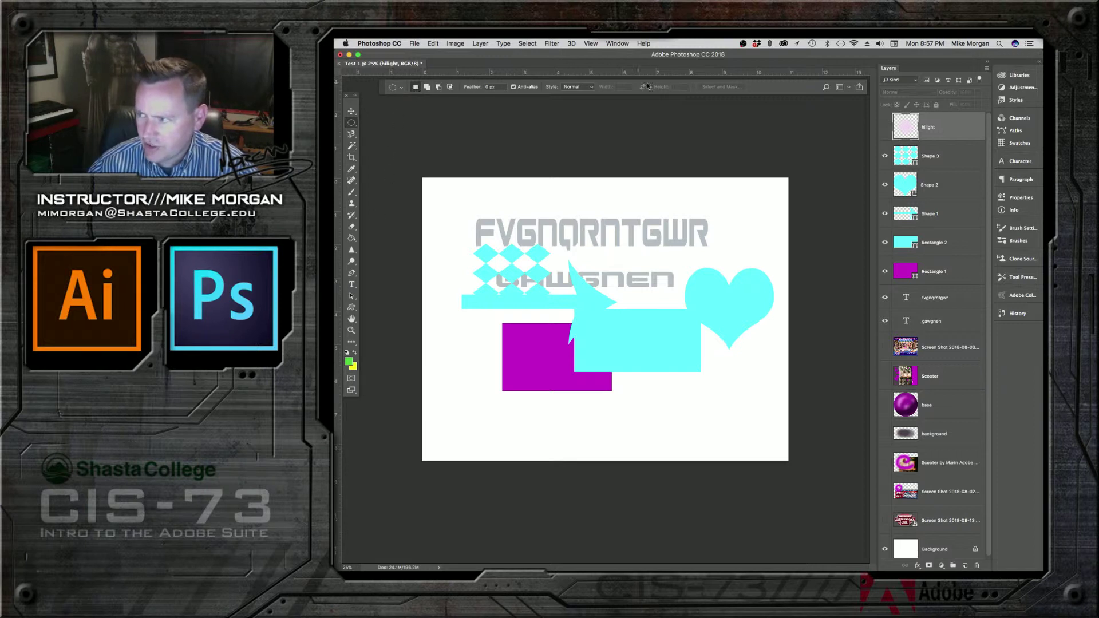
pyautogui.click(352, 193)
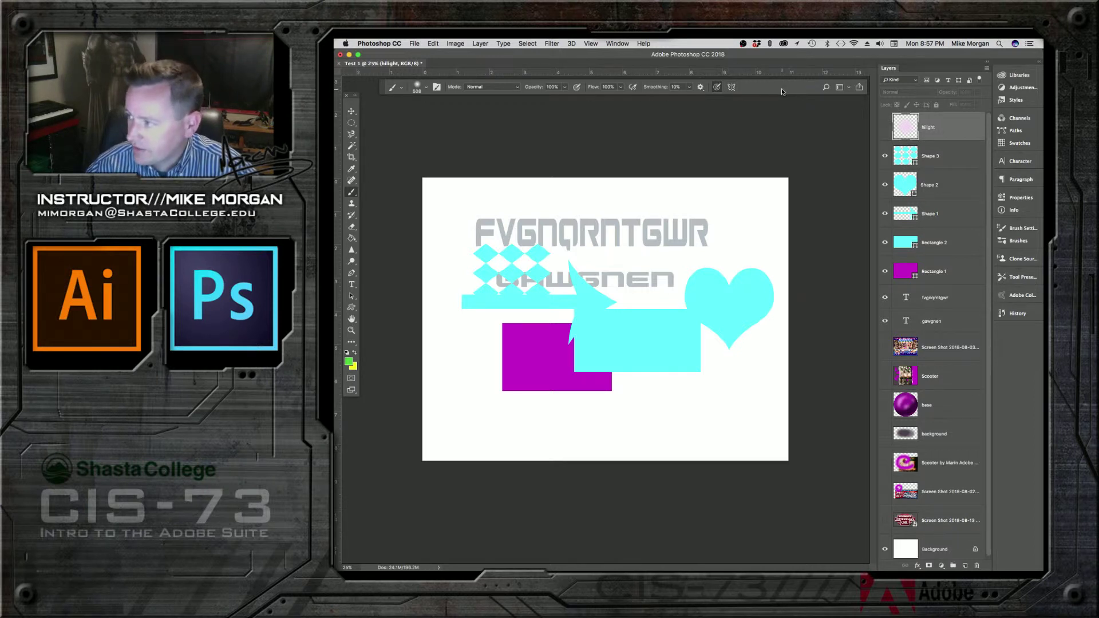
pyautogui.click(352, 205)
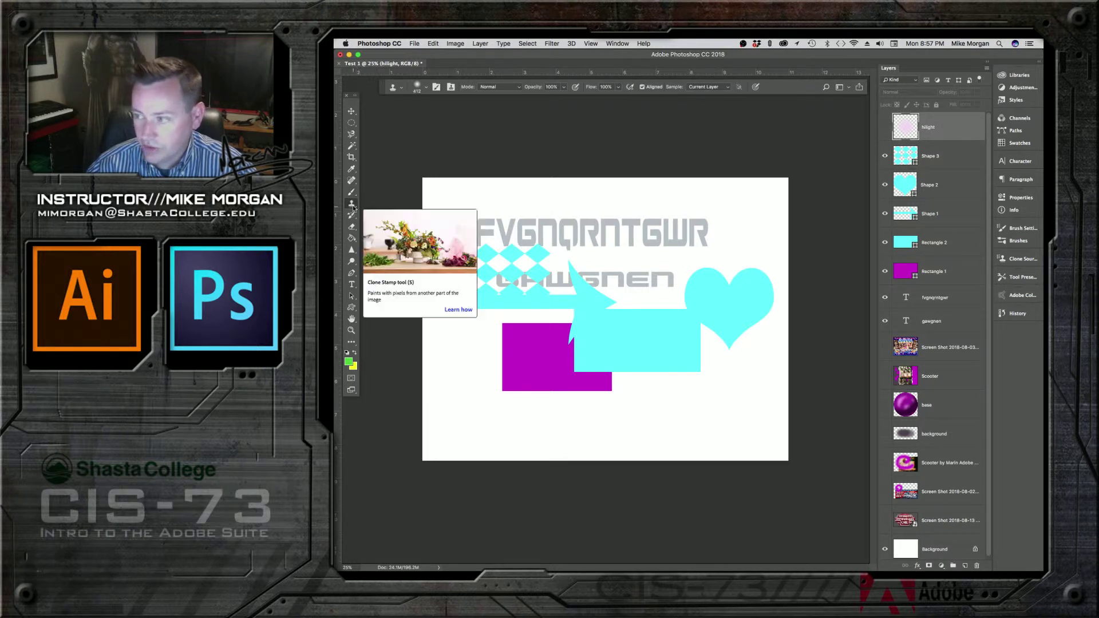
pyautogui.click(352, 196)
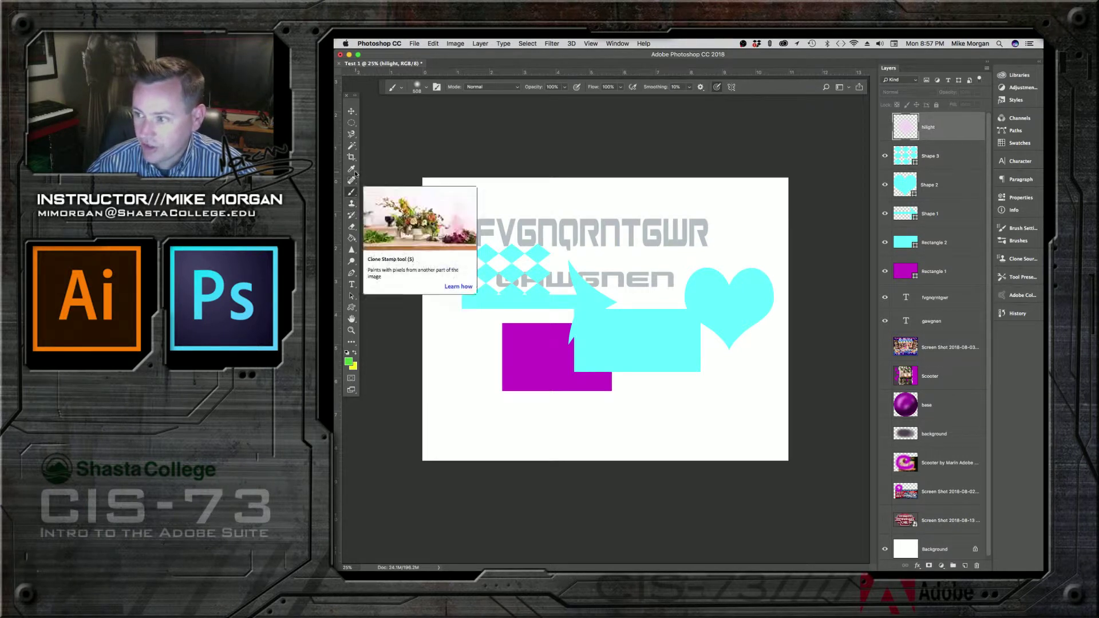
pyautogui.click(353, 240)
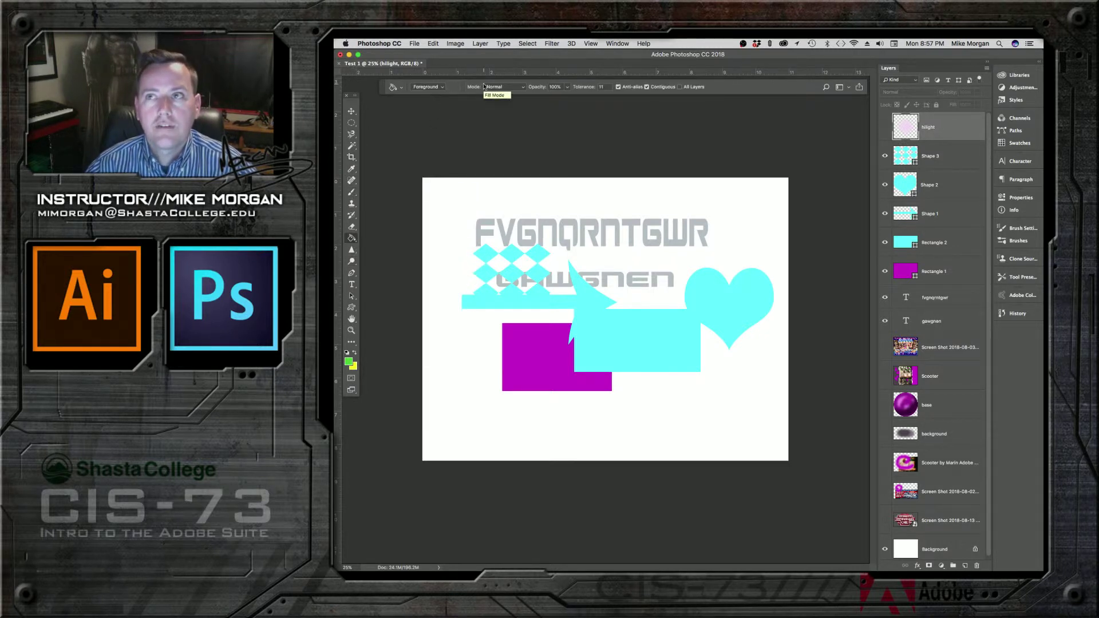
# Step: Delete the Shape 1, Shape 2, Shape 3, Rectangle 1 and Rectangle 2 layers together with the two text layers
pyautogui.click(352, 112)
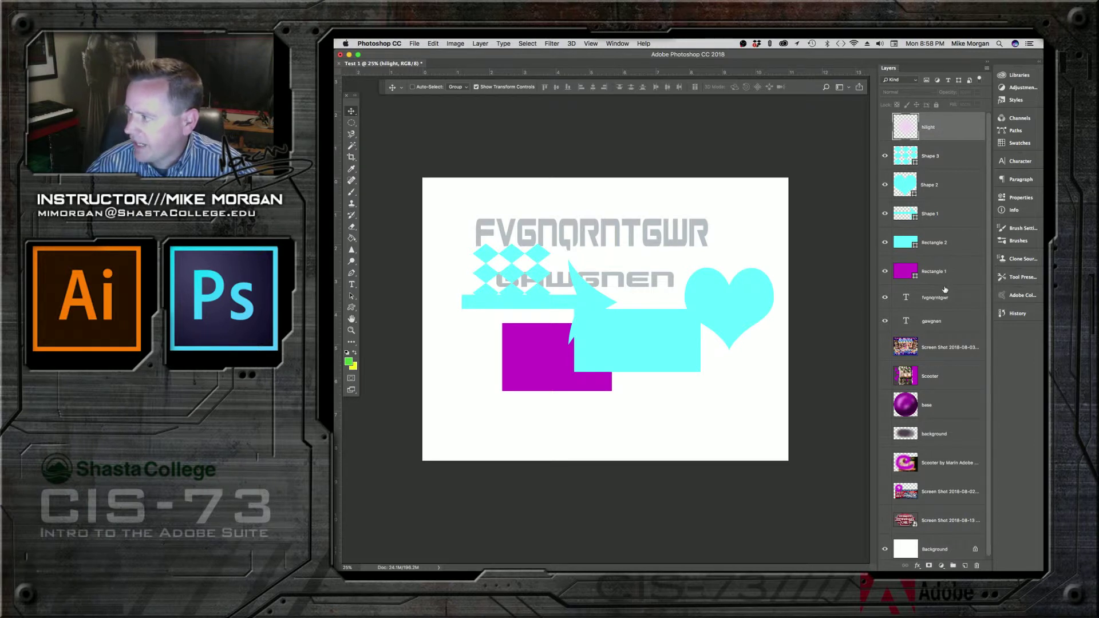
pyautogui.click(955, 155)
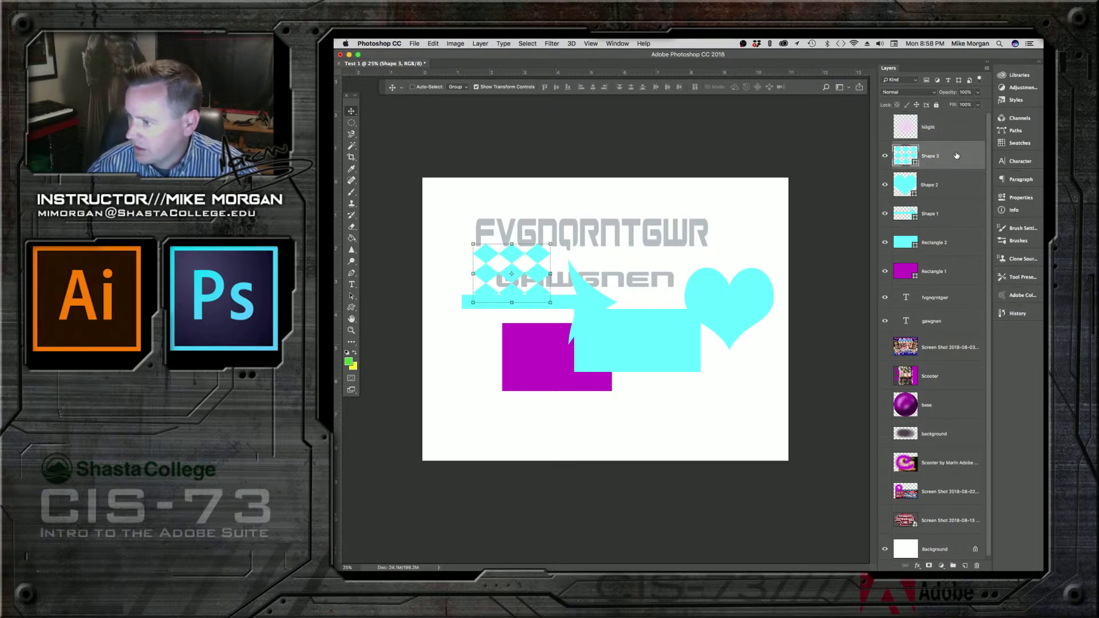
pyautogui.keyDown('shift'); pyautogui.click(951, 191); pyautogui.keyUp('shift')
pyautogui.keyDown('shift'); pyautogui.click(952, 221); pyautogui.keyUp('shift')
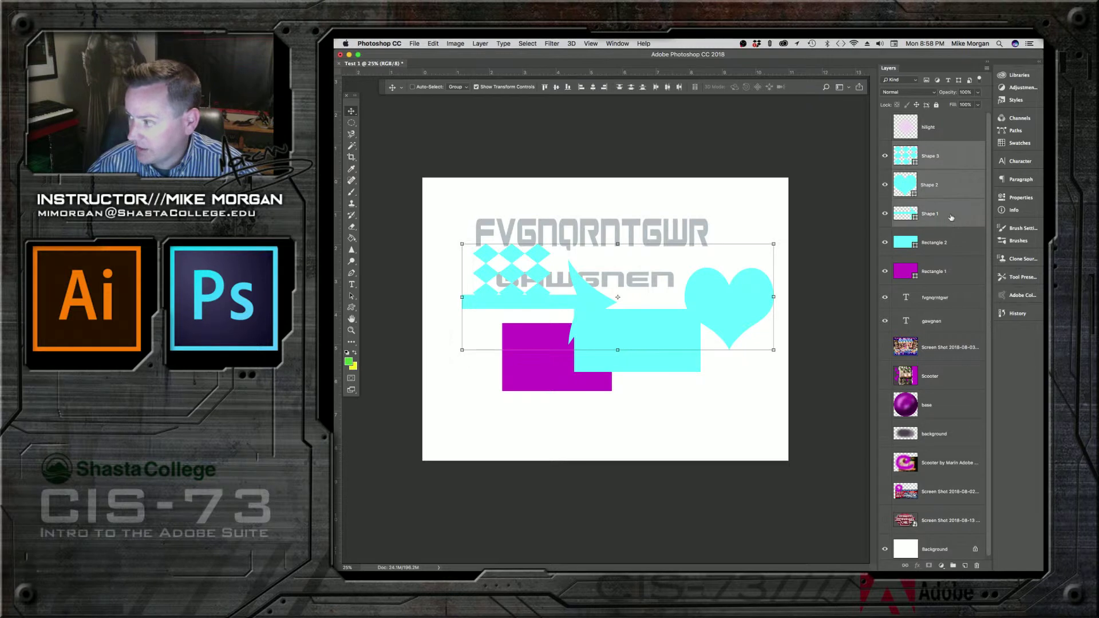
pyautogui.keyDown('shift'); pyautogui.click(956, 247); pyautogui.keyUp('shift')
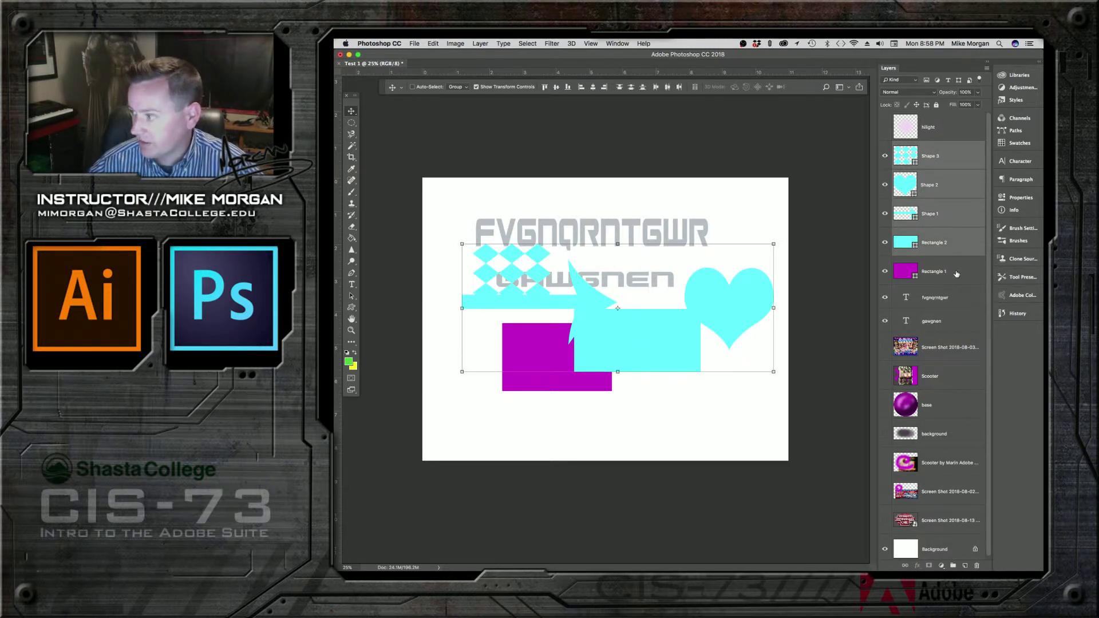
pyautogui.keyDown('shift'); pyautogui.click(957, 273); pyautogui.keyUp('shift')
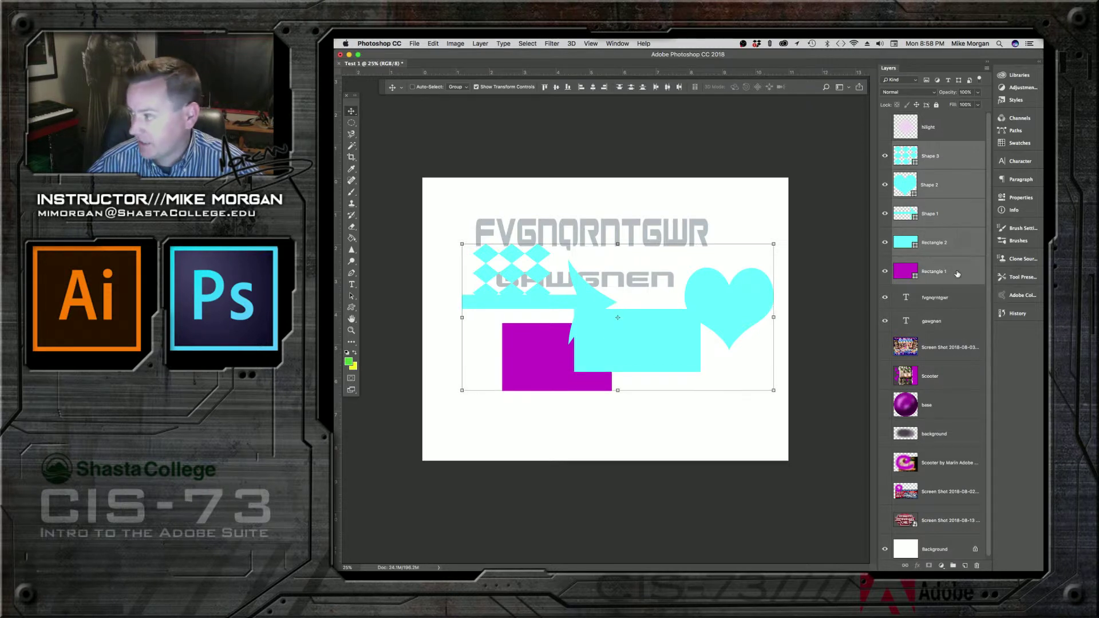
pyautogui.keyDown('shift'); pyautogui.click(956, 302); pyautogui.keyUp('shift')
pyautogui.keyDown('shift'); pyautogui.click(955, 329); pyautogui.keyUp('shift')
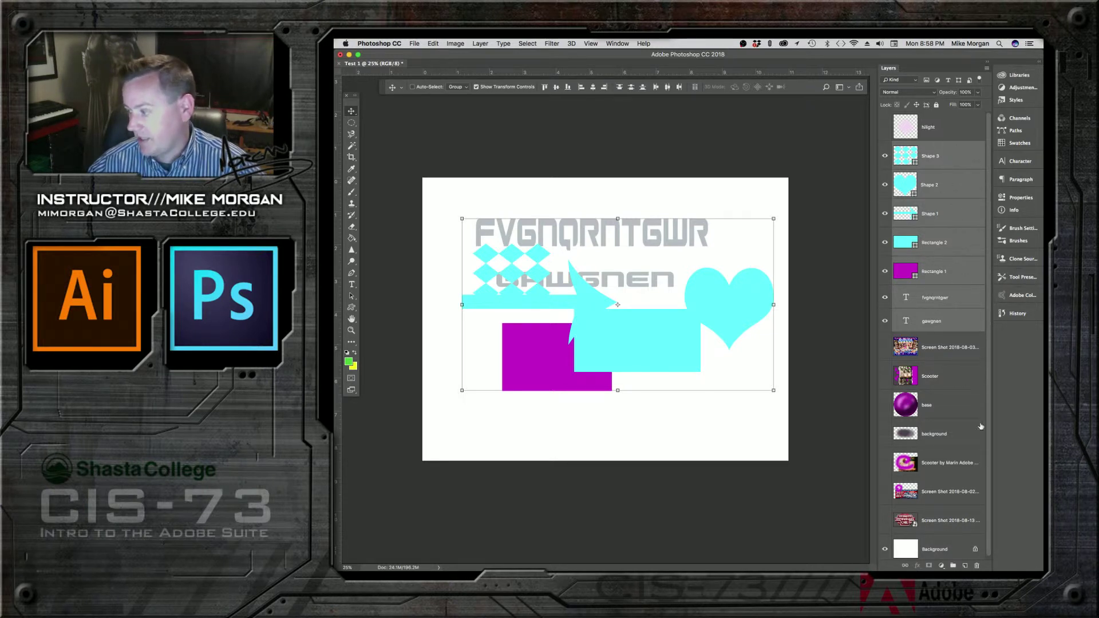
pyautogui.click(976, 566)
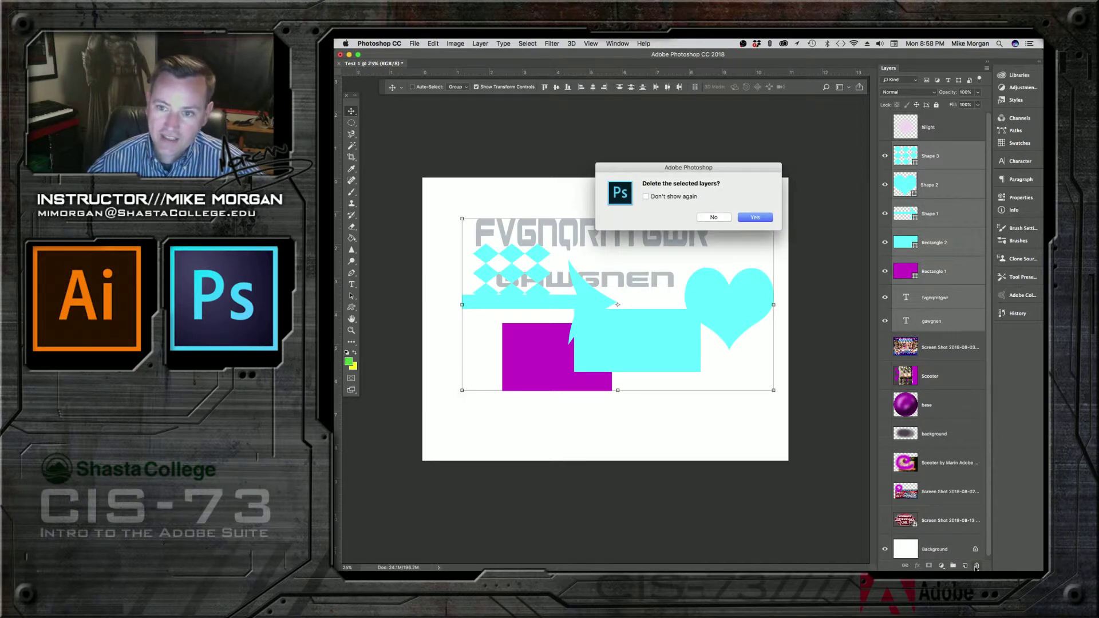
pyautogui.press('Return')
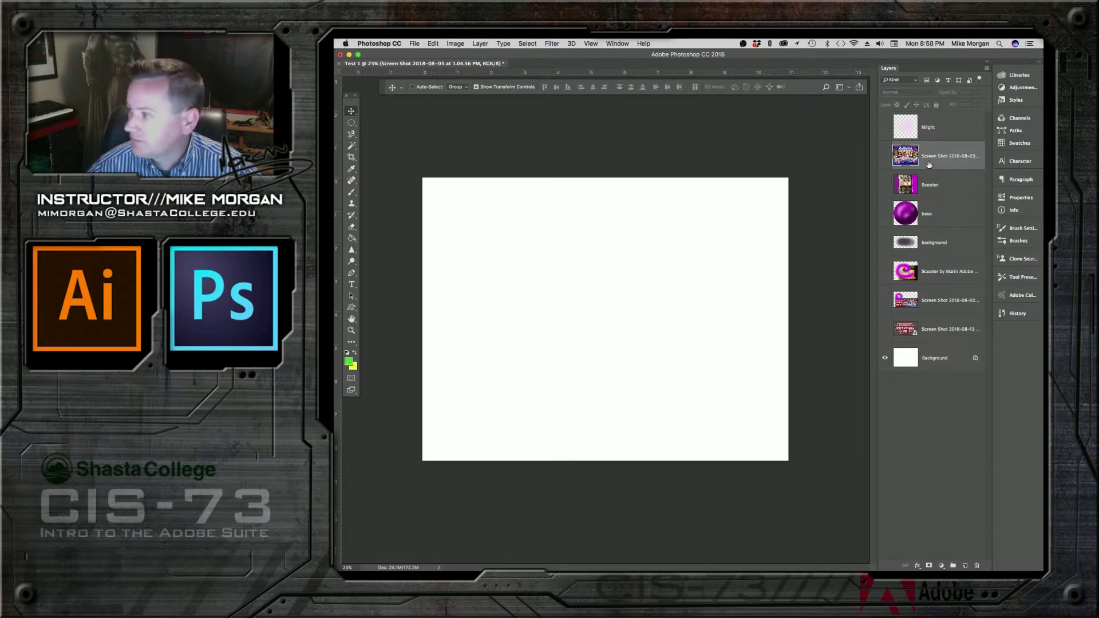
# Step: Toggle the visibility of the Screen Shot 2018-08-03 layer several times to examine its content, leaving it hidden
pyautogui.click(884, 158)
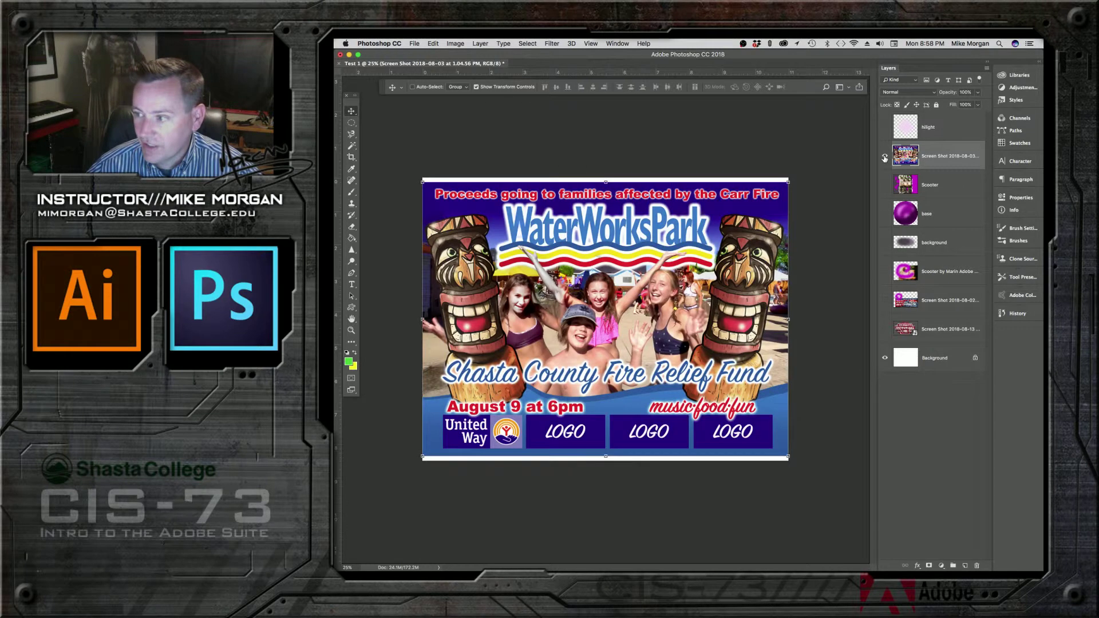
pyautogui.click(885, 158)
pyautogui.click(885, 158)
pyautogui.click(885, 158)
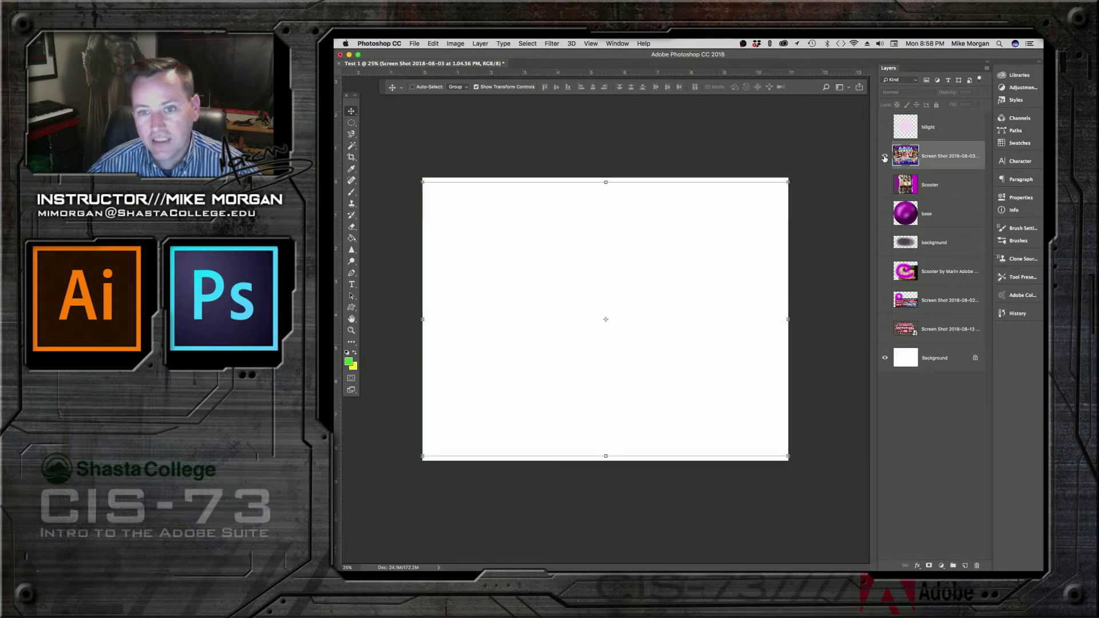
pyautogui.click(885, 158)
pyautogui.click(885, 158)
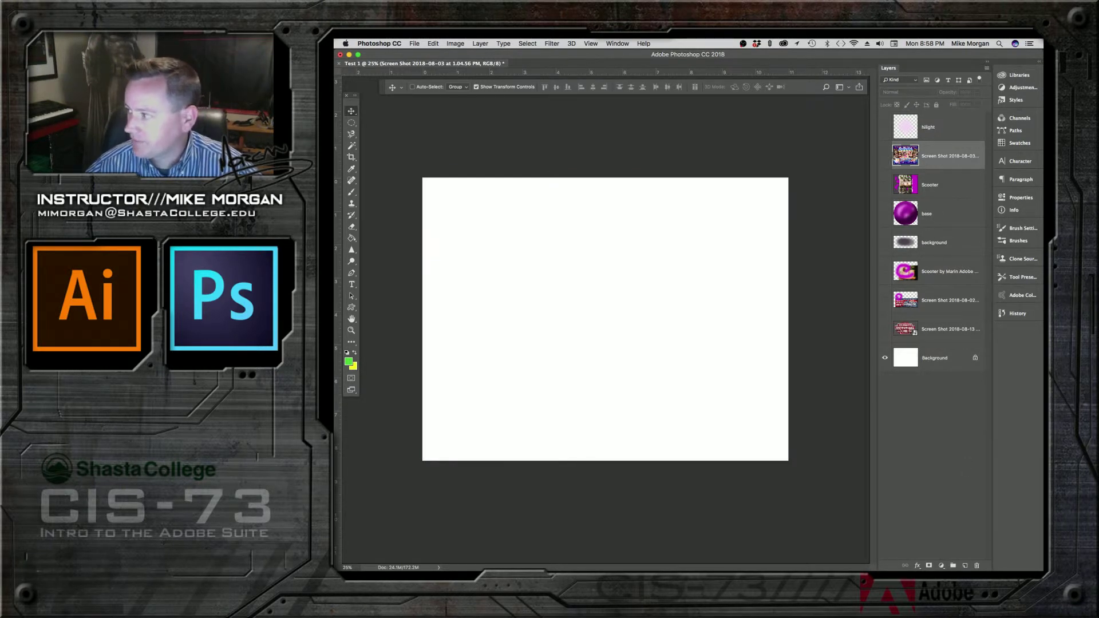
# Step: Show the Screen Shot 2018-08-03 layer and the Scooter layer directly below it, and delete both
pyautogui.click(884, 158)
pyautogui.click(885, 185)
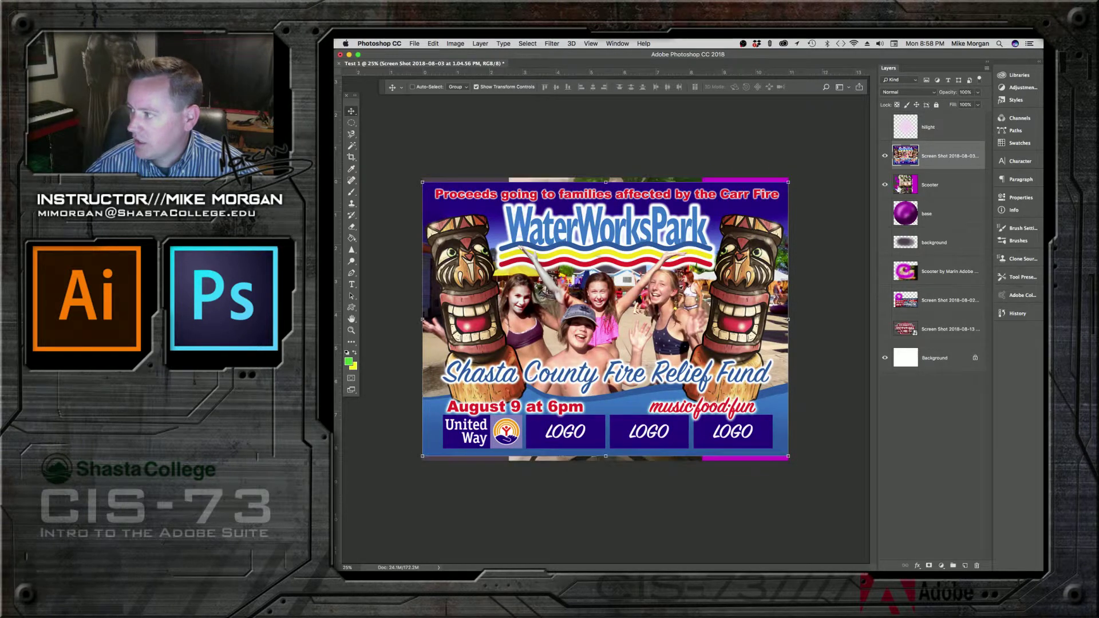
pyautogui.click(956, 185)
pyautogui.keyDown('shift'); pyautogui.click(958, 158); pyautogui.keyUp('shift')
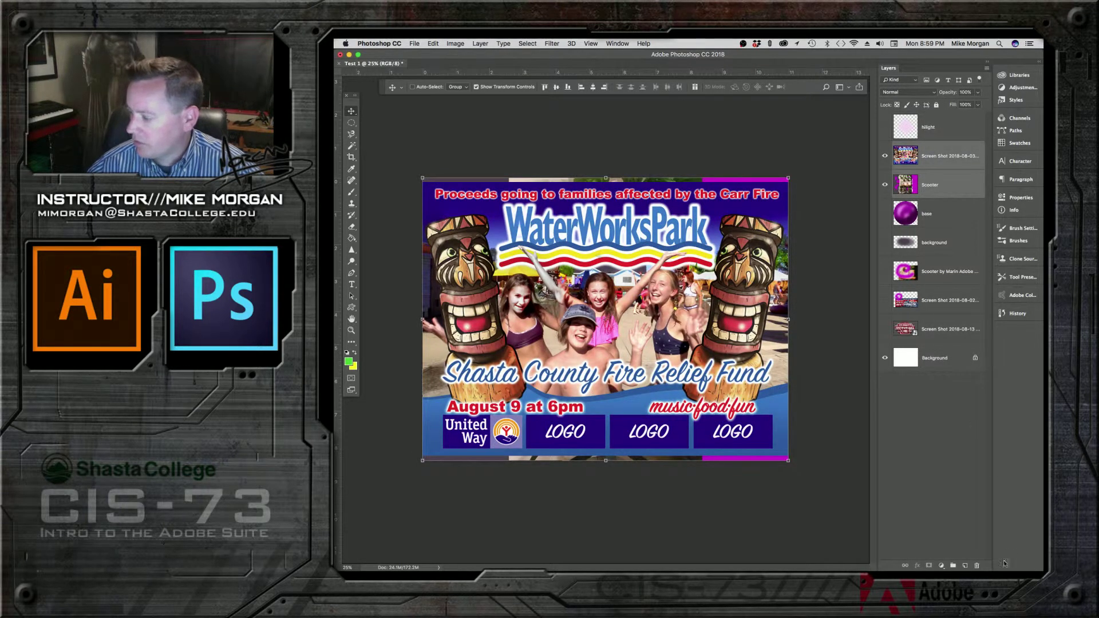
pyautogui.click(977, 566)
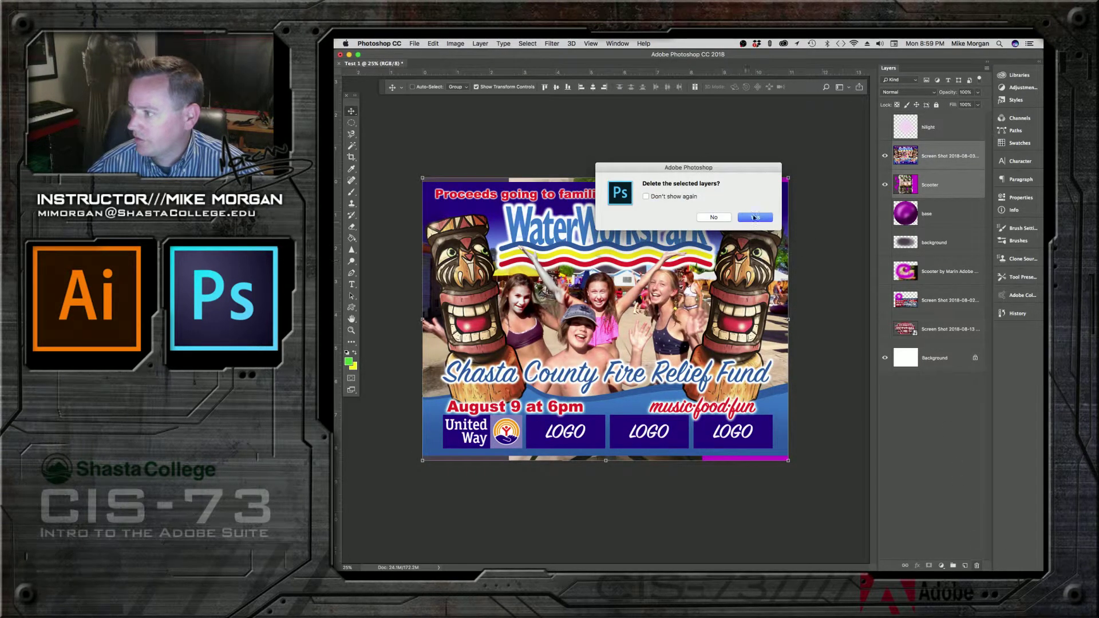
pyautogui.click(741, 237)
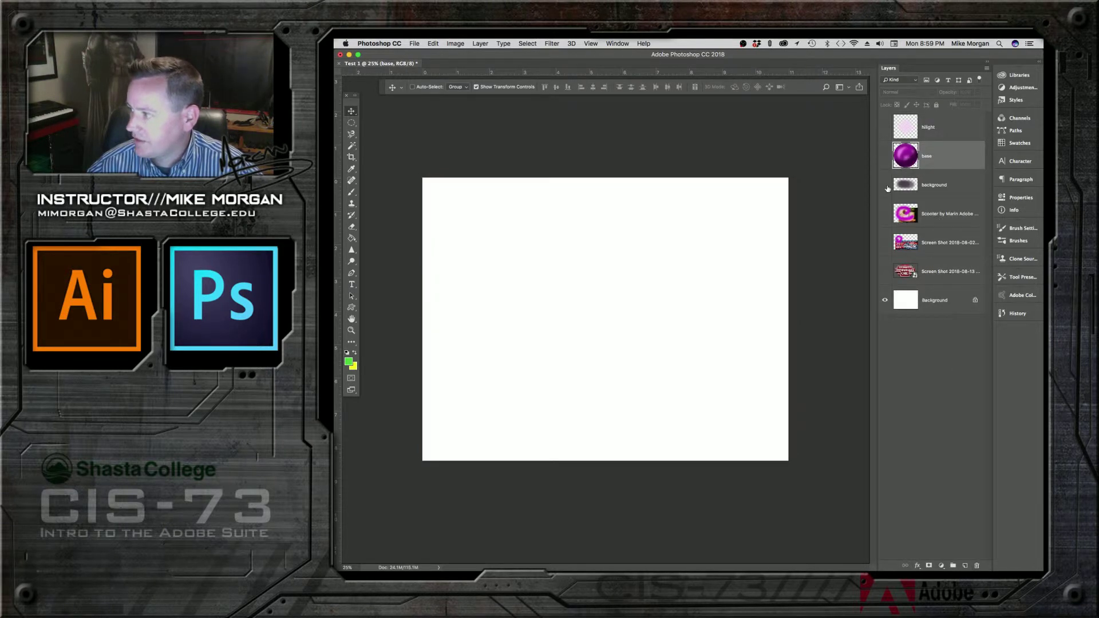
# Step: Show the Adobe Stock scooter layer and the two remaining Screen Shot layers, and delete all three
pyautogui.moveTo(885, 213); pyautogui.dragTo(885, 272)
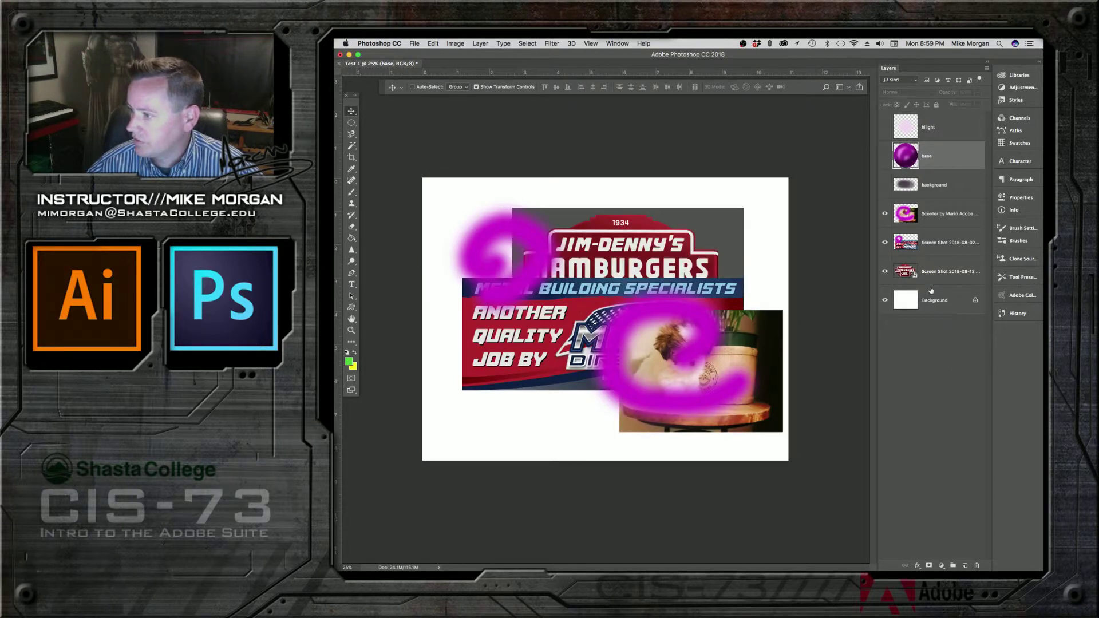
pyautogui.click(962, 269)
pyautogui.keyDown('shift'); pyautogui.click(950, 209); pyautogui.keyUp('shift')
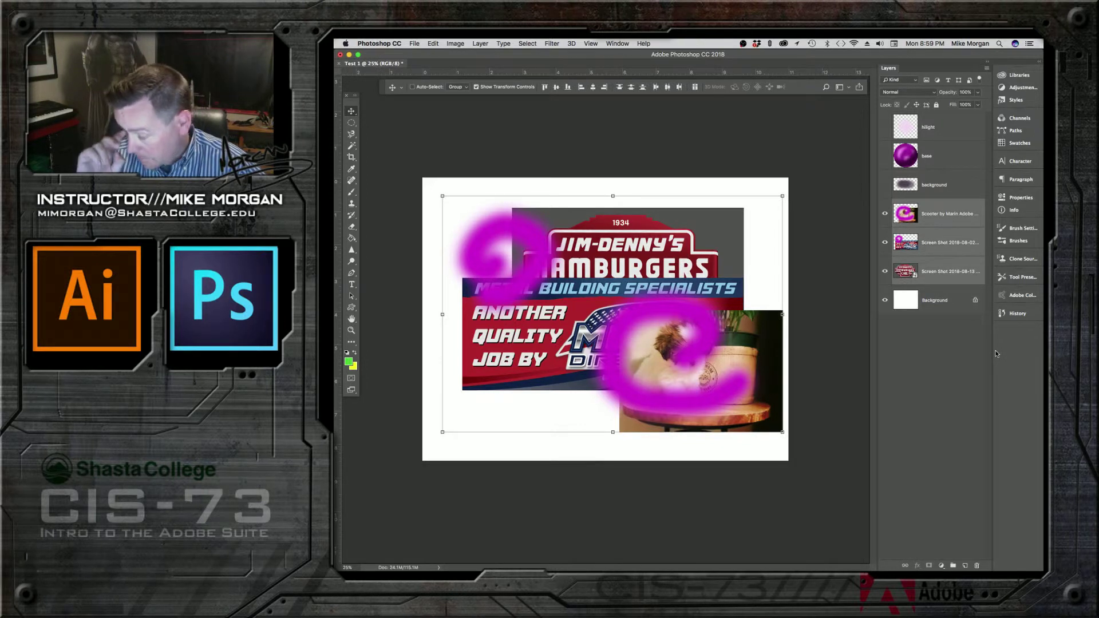
pyautogui.click(957, 227)
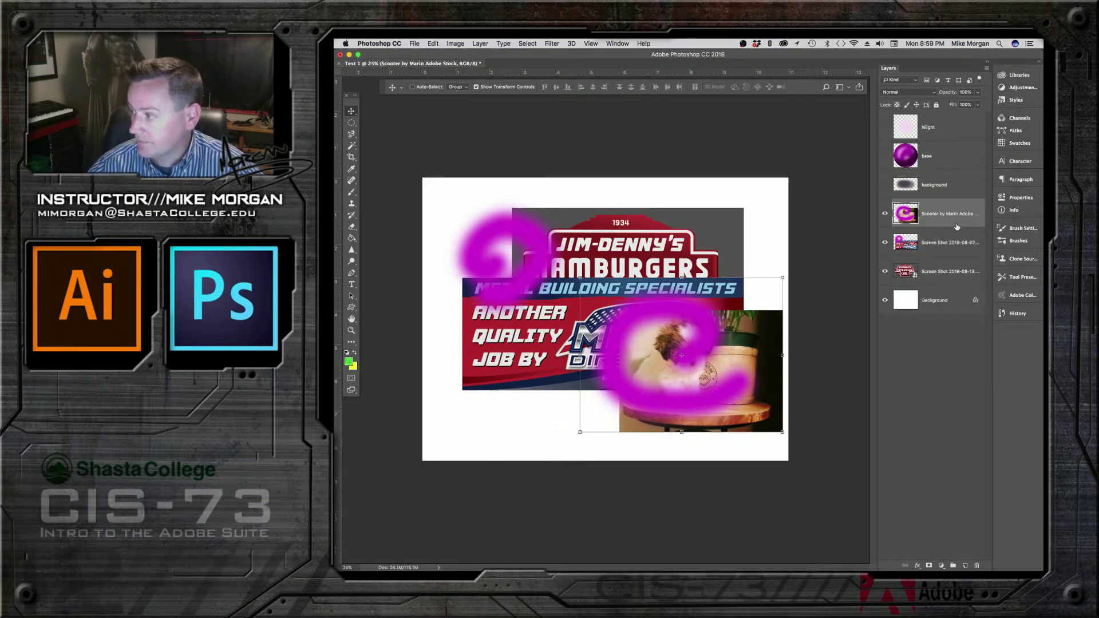
pyautogui.keyDown('shift'); pyautogui.click(953, 271); pyautogui.keyUp('shift')
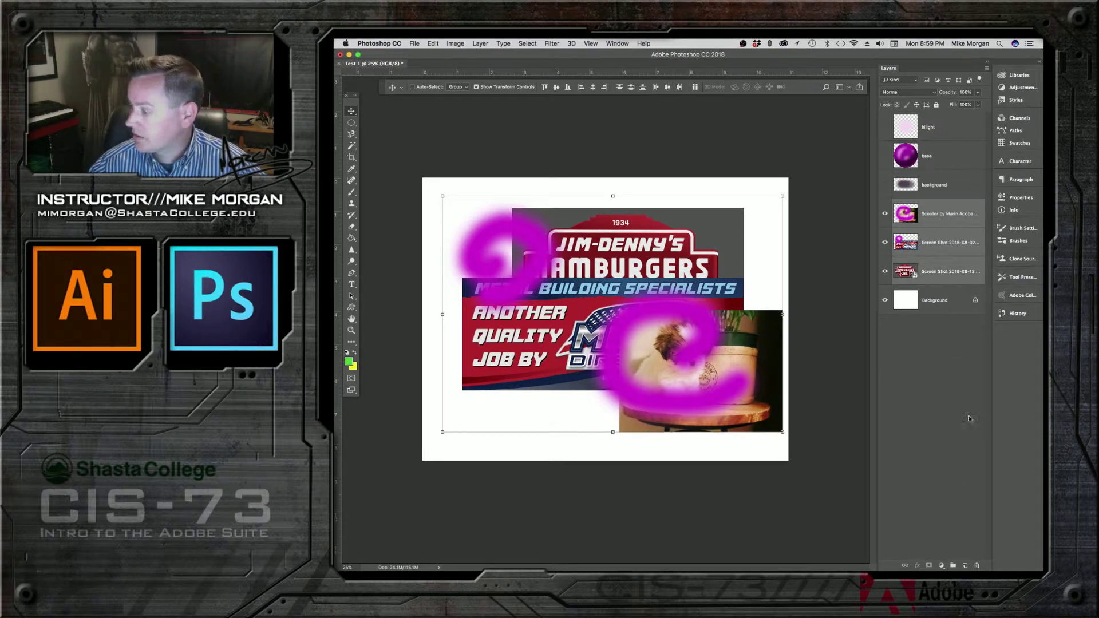
pyautogui.click(977, 566)
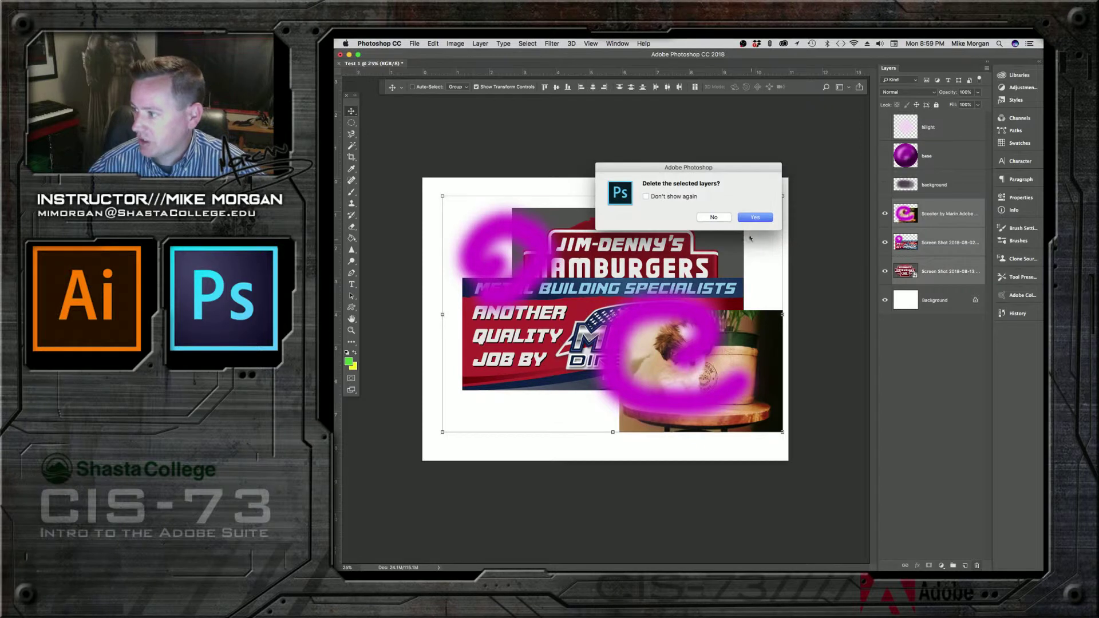
pyautogui.click(755, 217)
# Step: Show the hilight, base and background layers, and add an empty layer above the white Background for brush painting
pyautogui.moveTo(885, 184); pyautogui.dragTo(881, 112)
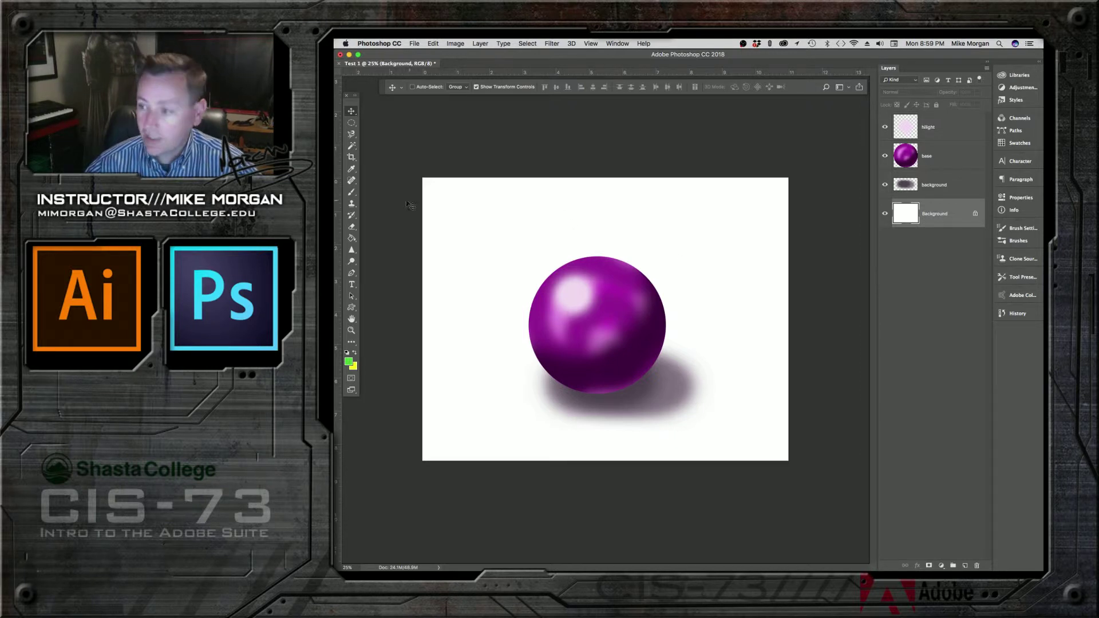
pyautogui.click(350, 194)
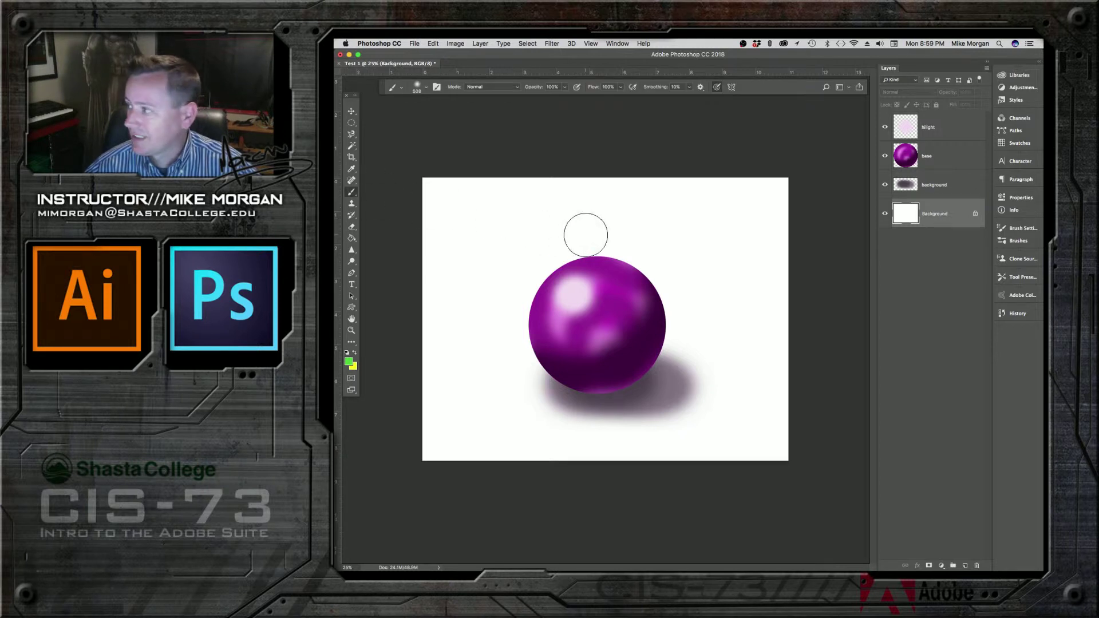
pyautogui.click(965, 566)
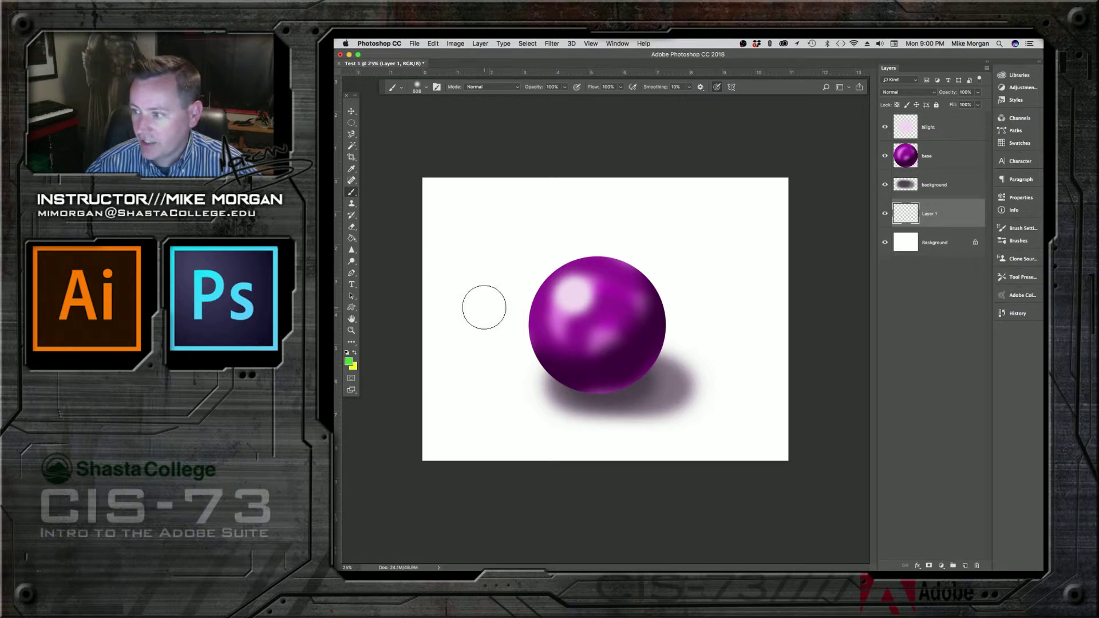
# Step: Paint a looping green brush stroke behind the sphere on the new layer, and undo it with Step Backward
pyautogui.moveTo(483, 321)
pyautogui.mouseDown()
pyautogui.moveTo(544, 245)
pyautogui.moveTo(692, 269)
pyautogui.moveTo(694, 363)
pyautogui.moveTo(531, 401)
pyautogui.moveTo(487, 377)
pyautogui.mouseUp()
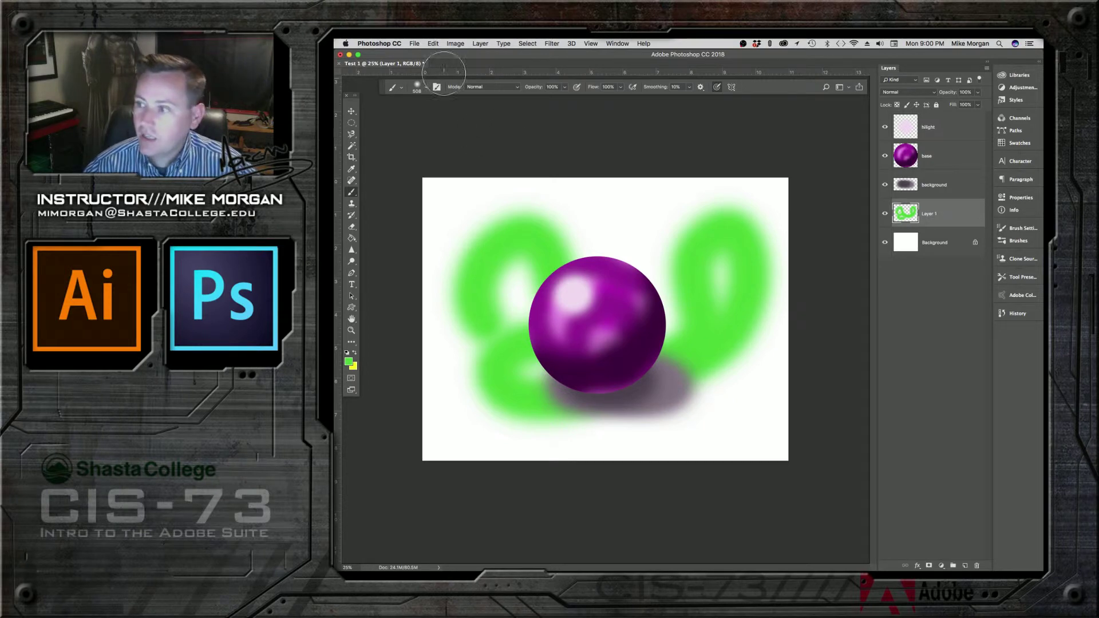
pyautogui.click(434, 44)
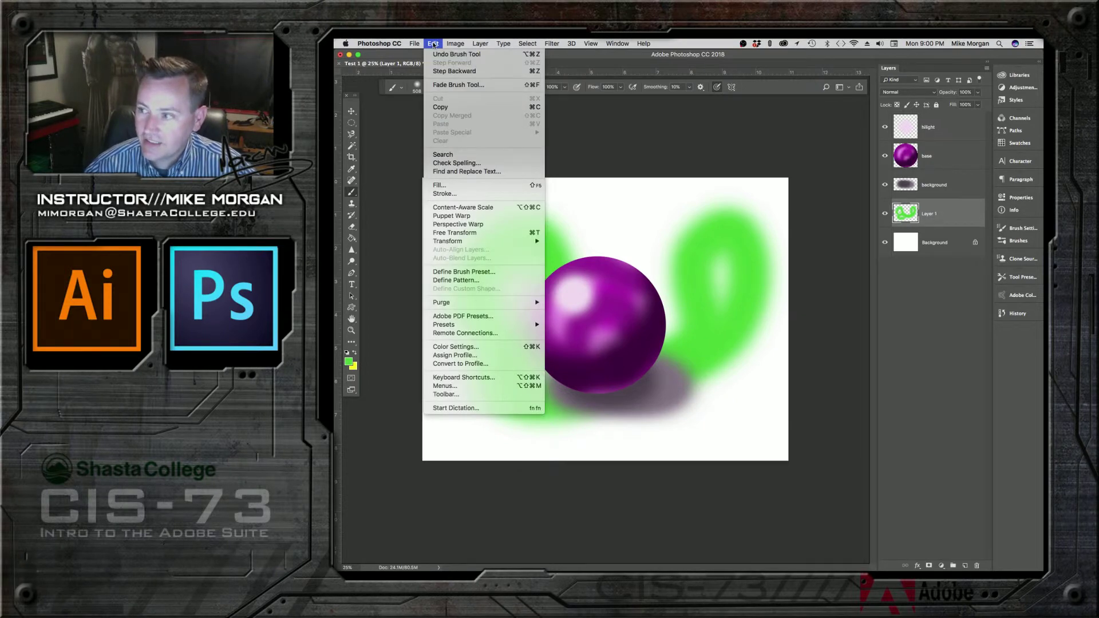
pyautogui.click(433, 44)
pyautogui.click(434, 44)
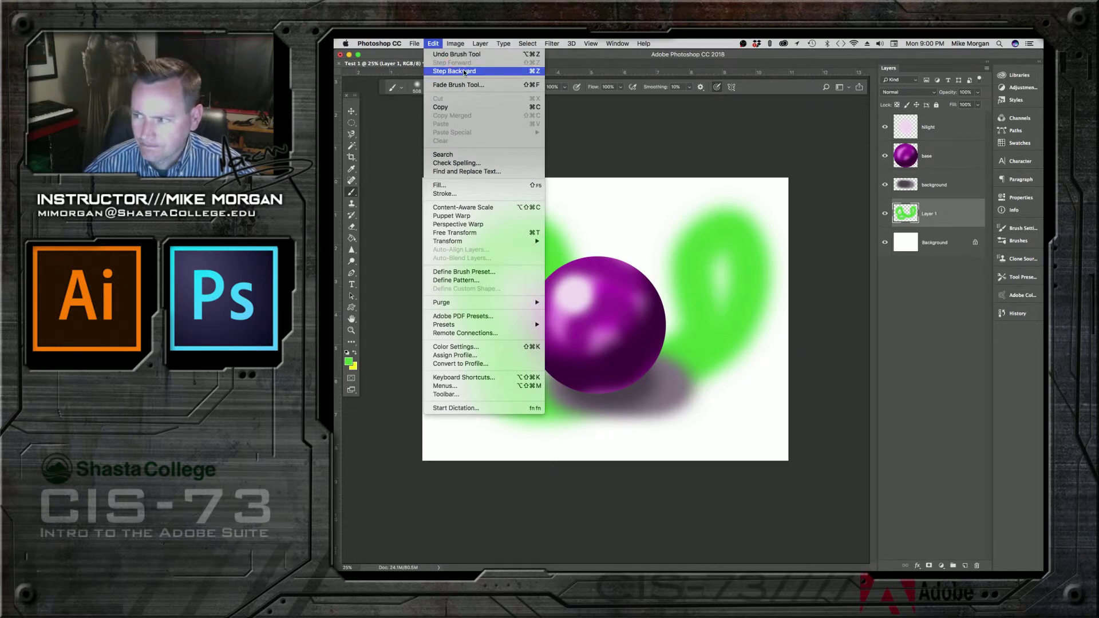
pyautogui.click(462, 70)
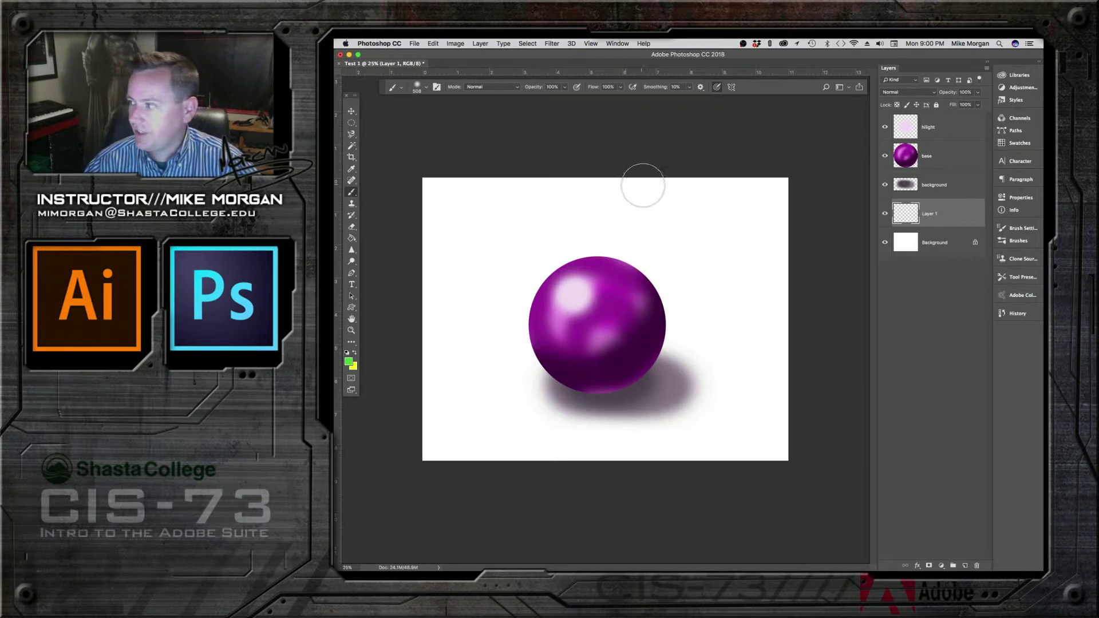
# Step: Paint a wavy green brush stroke across the upper canvas behind the sphere on Layer 1, and undo it with Step Backward
pyautogui.click(433, 44)
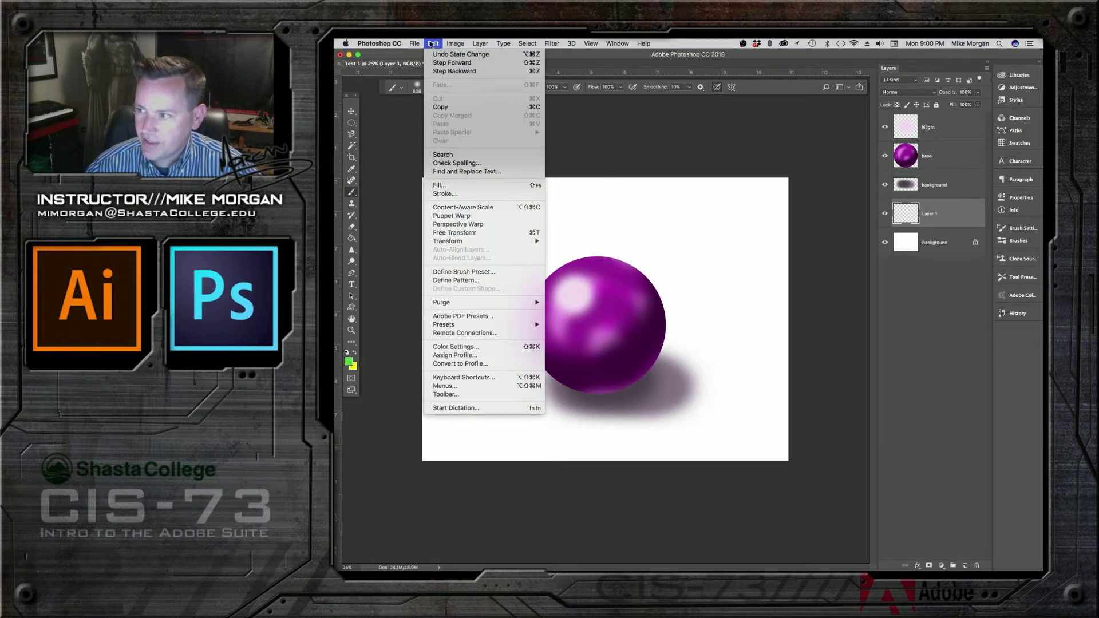
pyautogui.click(432, 44)
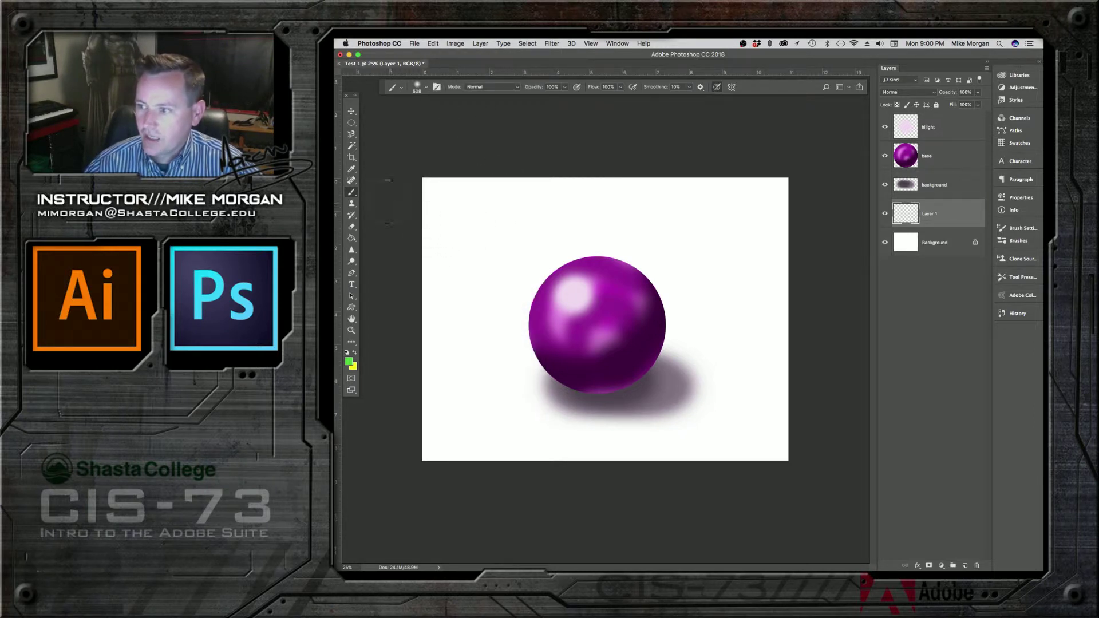
pyautogui.moveTo(454, 238)
pyautogui.mouseDown()
pyautogui.moveTo(656, 229)
pyautogui.moveTo(761, 248)
pyautogui.mouseUp()
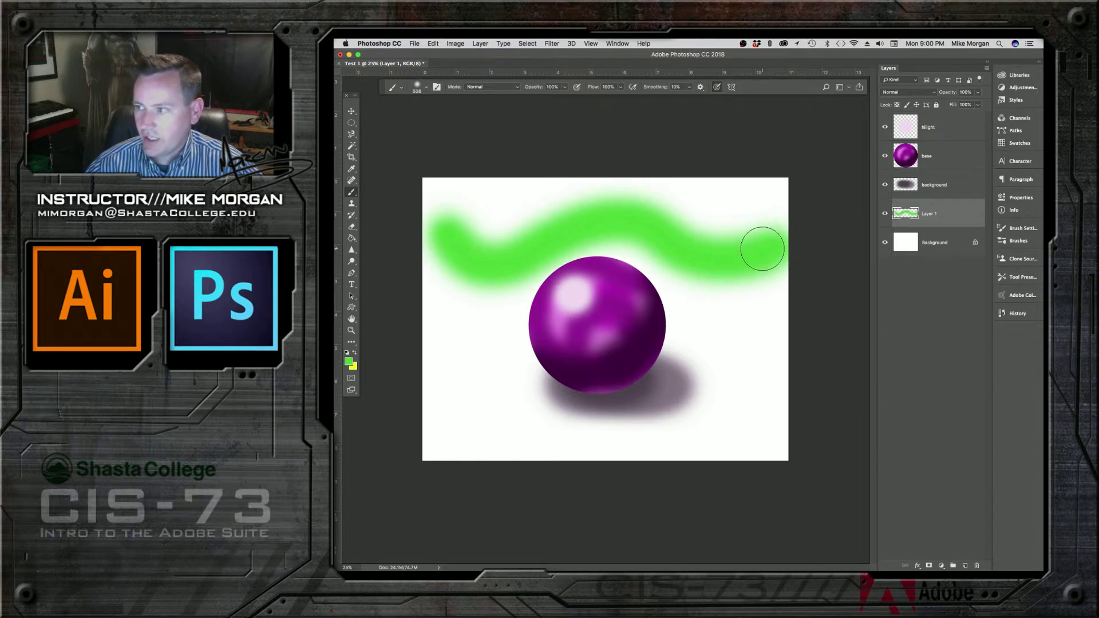
pyautogui.click(433, 44)
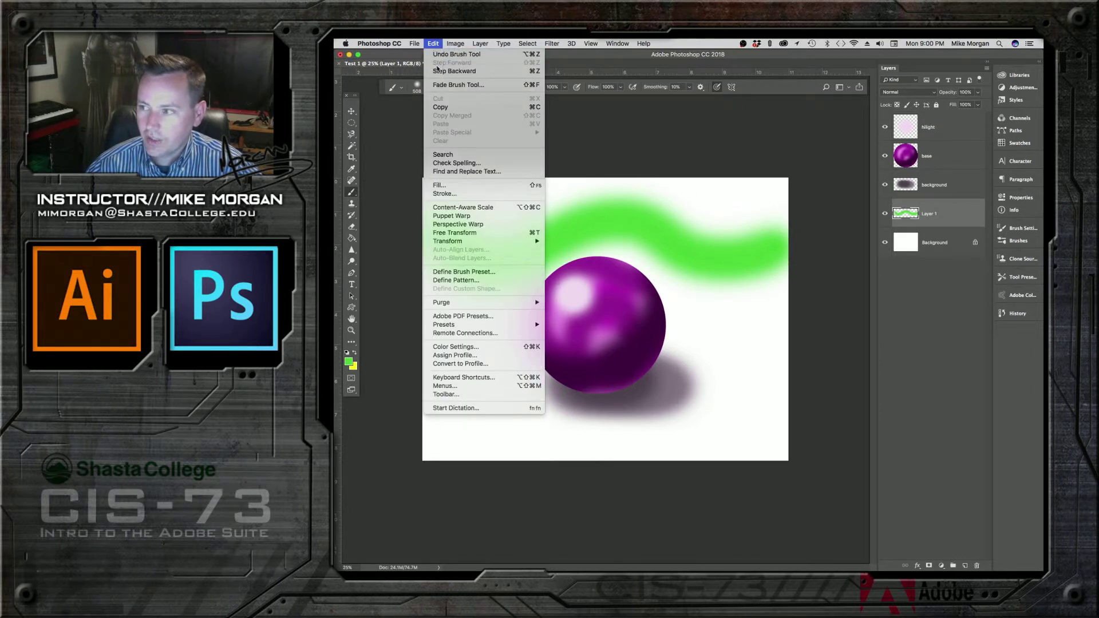
pyautogui.click(440, 71)
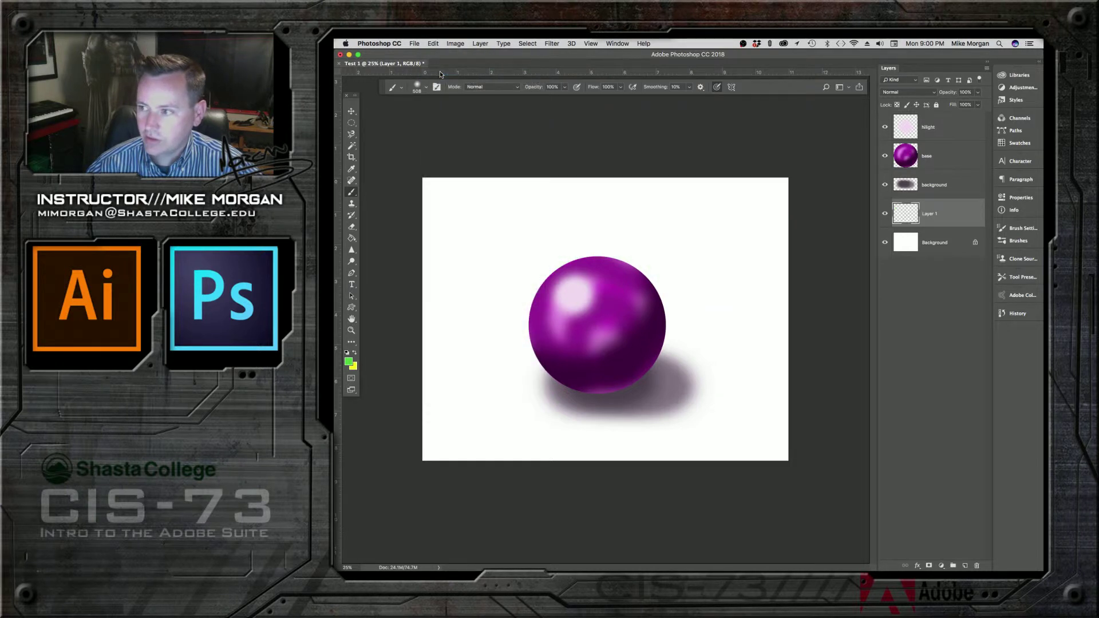
# Step: Paint another wavy green stroke above the sphere on Layer 1, and remove it with Undo Brush Tool
pyautogui.moveTo(442, 229)
pyautogui.mouseDown()
pyautogui.moveTo(581, 231)
pyautogui.moveTo(733, 249)
pyautogui.mouseUp()
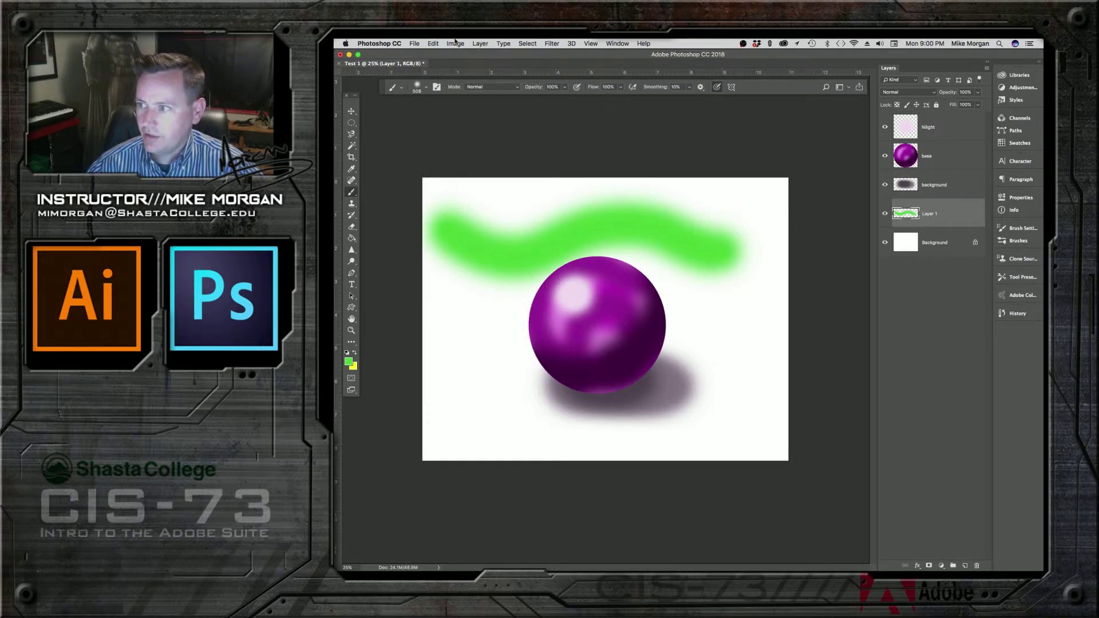
pyautogui.click(432, 44)
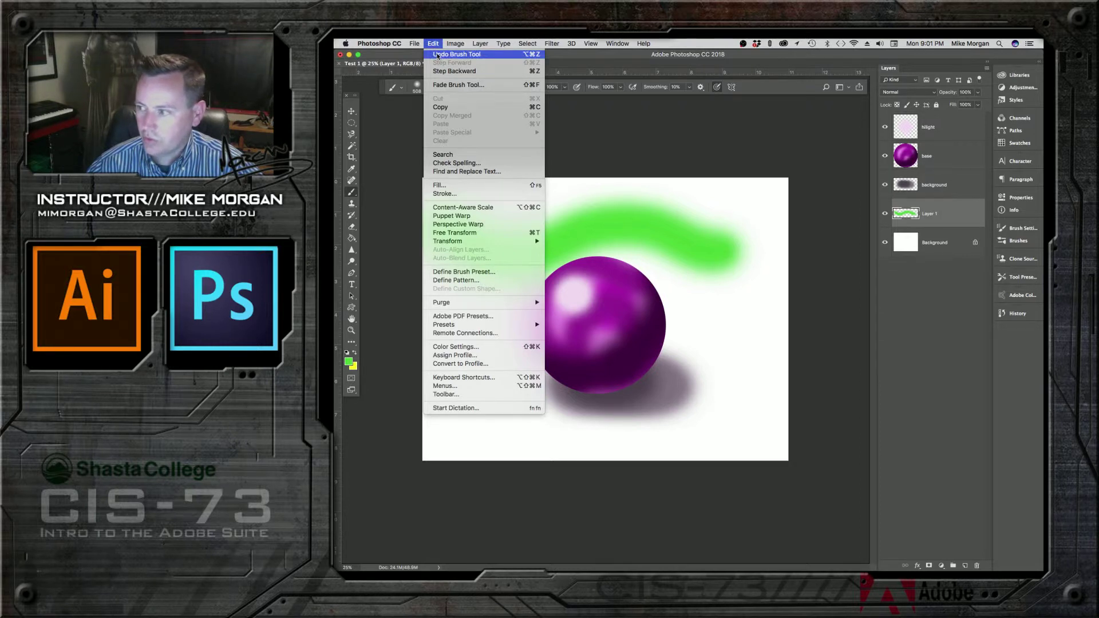
pyautogui.click(438, 55)
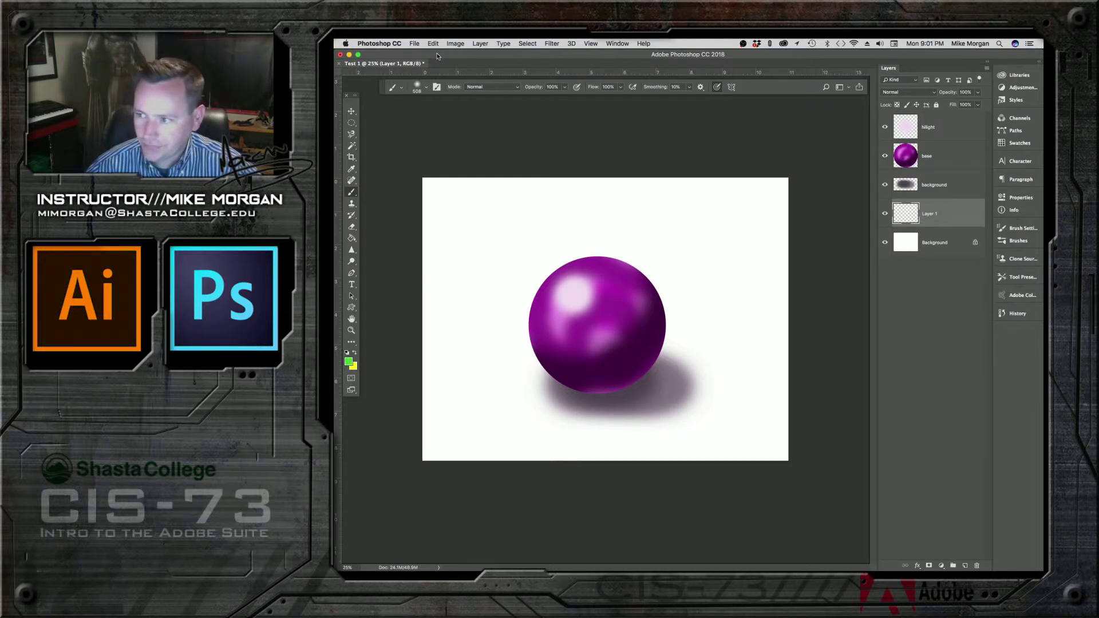
# Step: Restore the undone green stroke with Step Forward, and remove it again with Step Backward
pyautogui.click(433, 44)
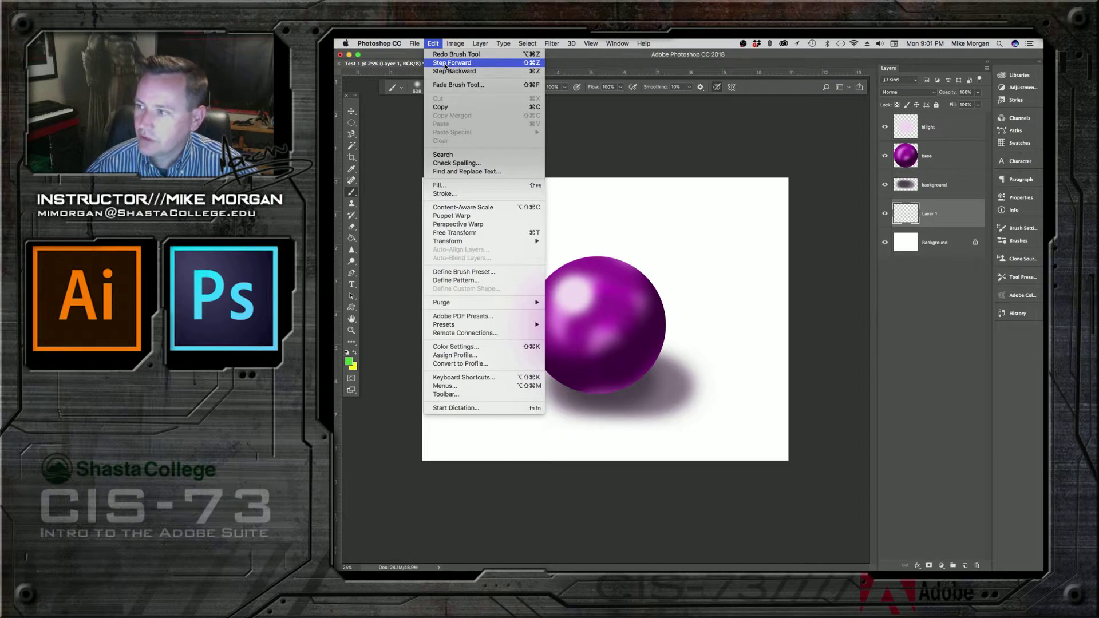
pyautogui.click(445, 63)
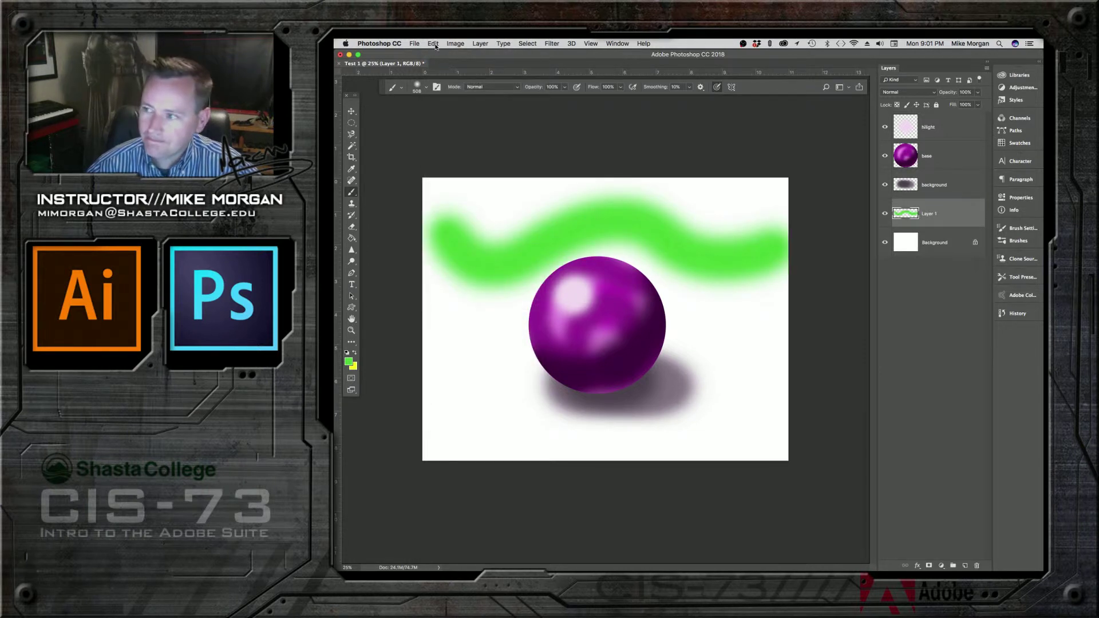
pyautogui.click(433, 44)
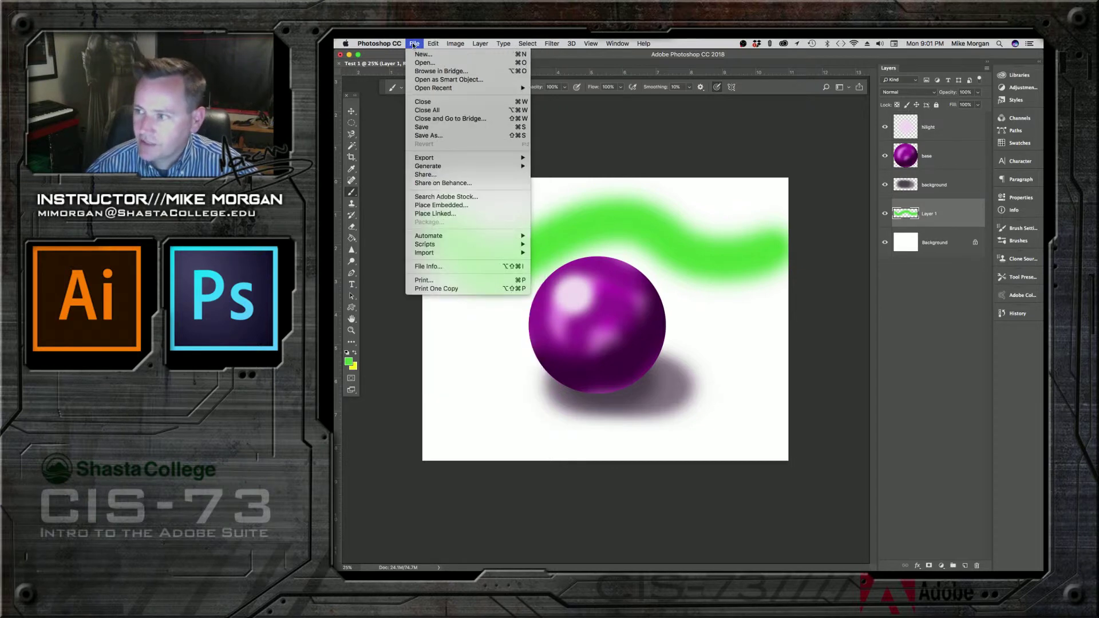
pyautogui.click(435, 71)
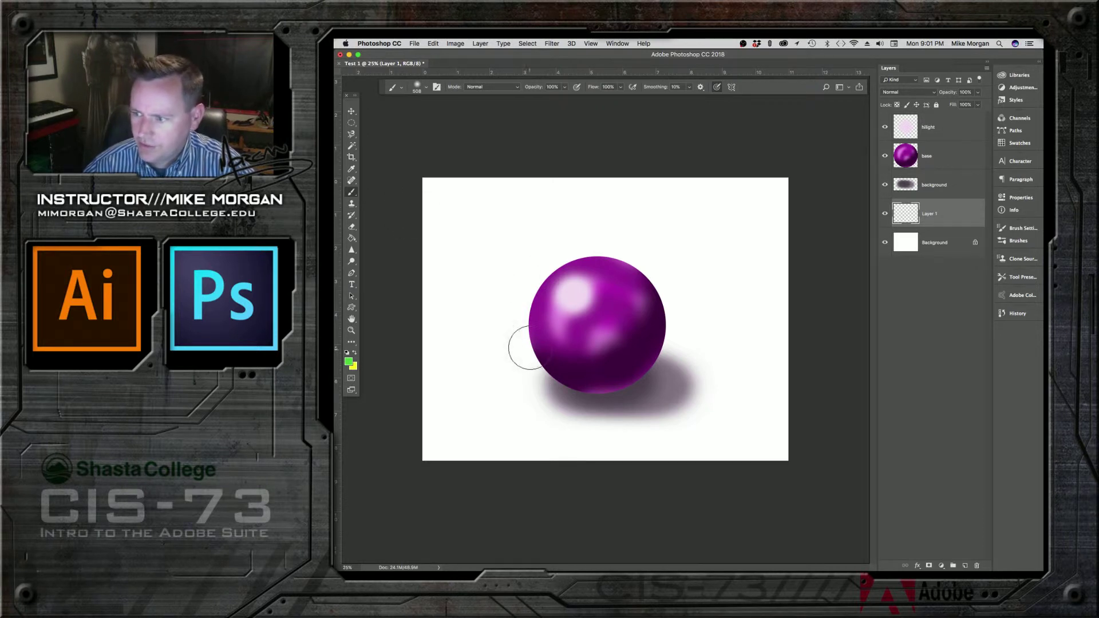
# Step: Zoom in on the sphere with the Zoom tool, and scrub the view out to 17.5%
pyautogui.click(352, 331)
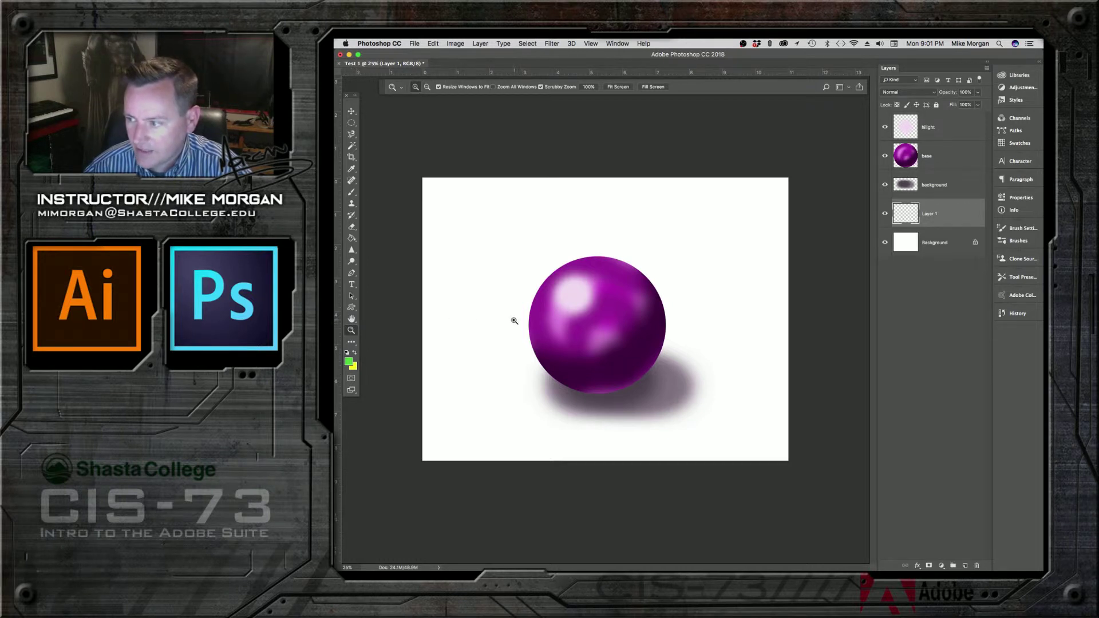
pyautogui.click(596, 330)
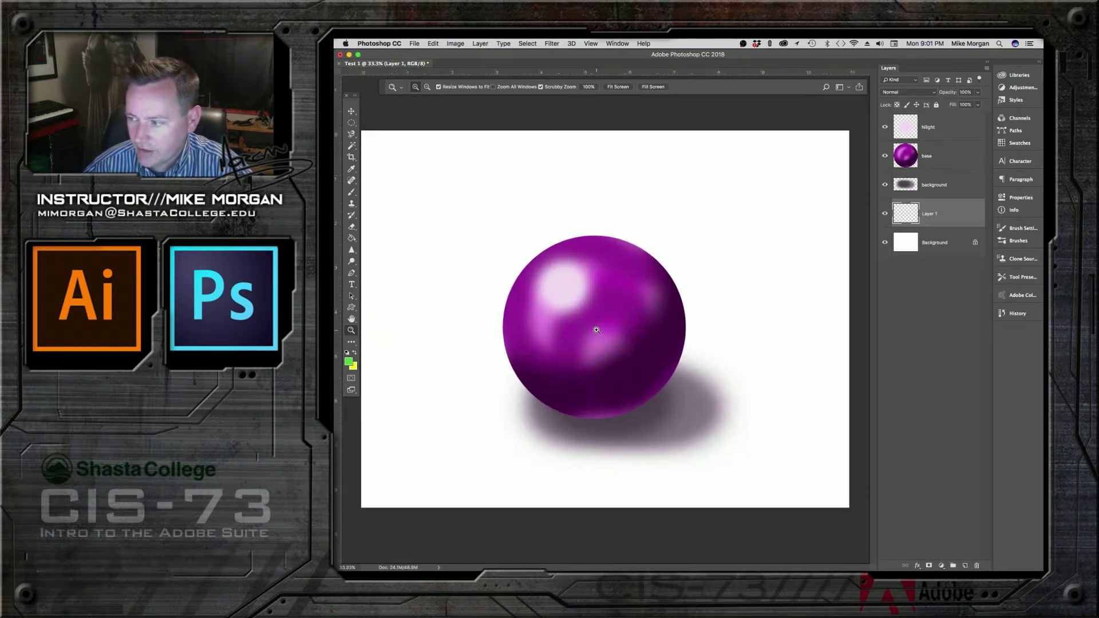
pyautogui.moveTo(597, 330); pyautogui.dragTo(561, 233)
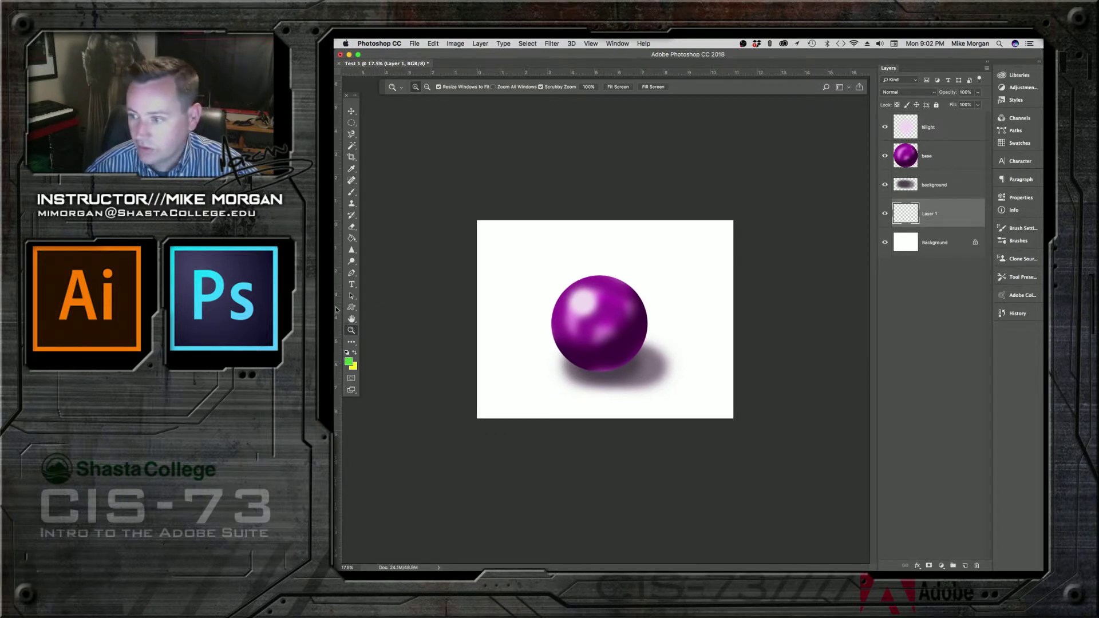
# Step: Select the sphere's base layer with the Hand tool active, and zoom the view out and in, ending at 25%
pyautogui.click(351, 321)
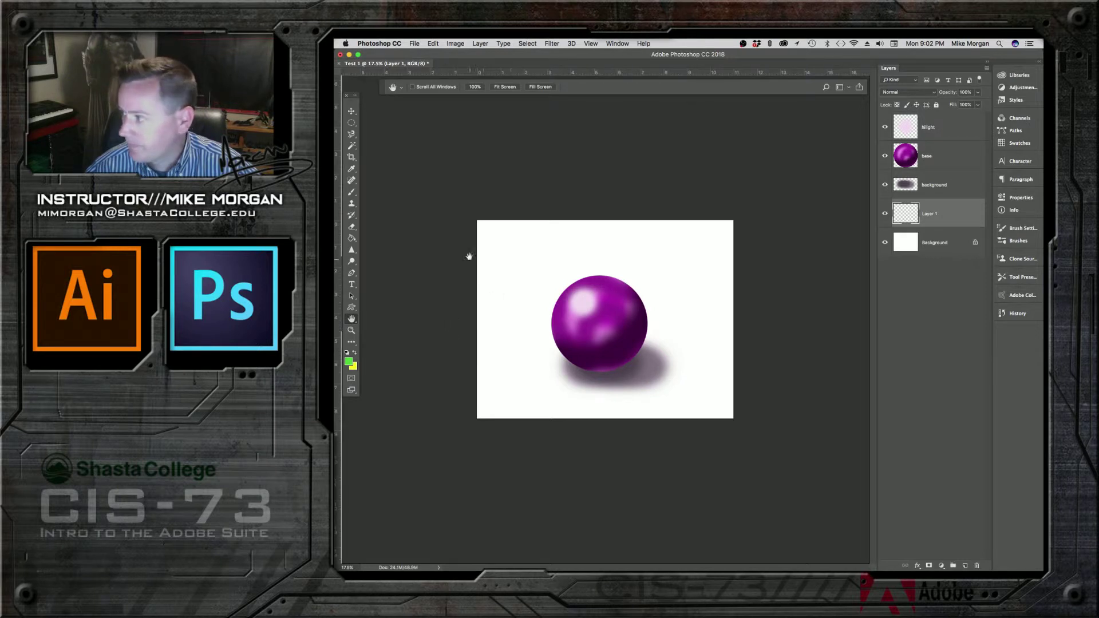
pyautogui.click(946, 163)
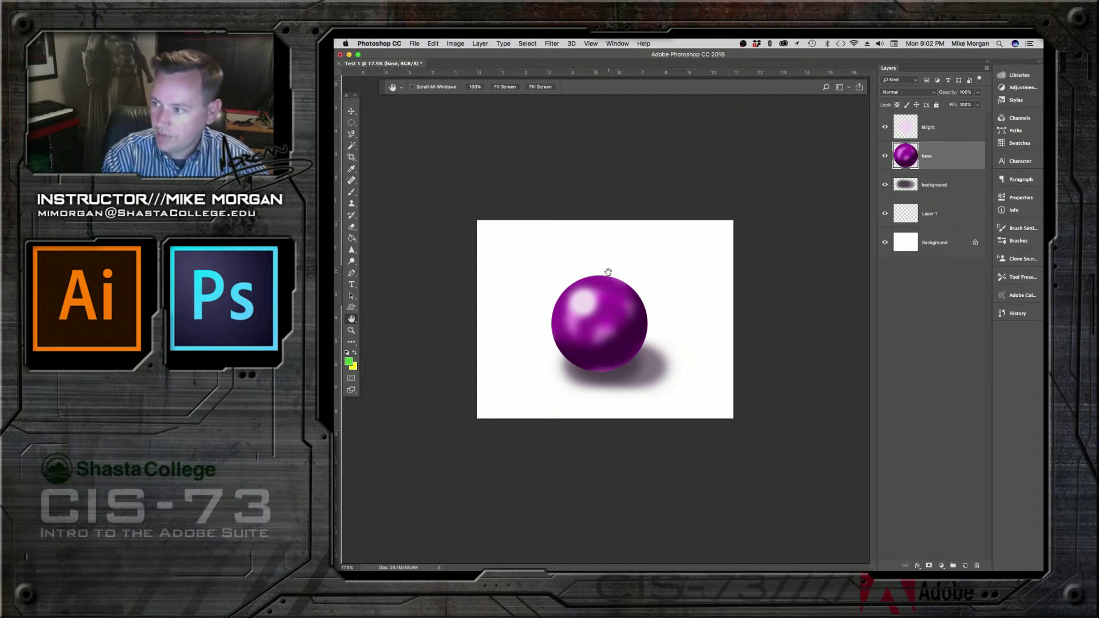
pyautogui.press('super+minus')
pyautogui.press('super+minus')
pyautogui.press('super+equal')
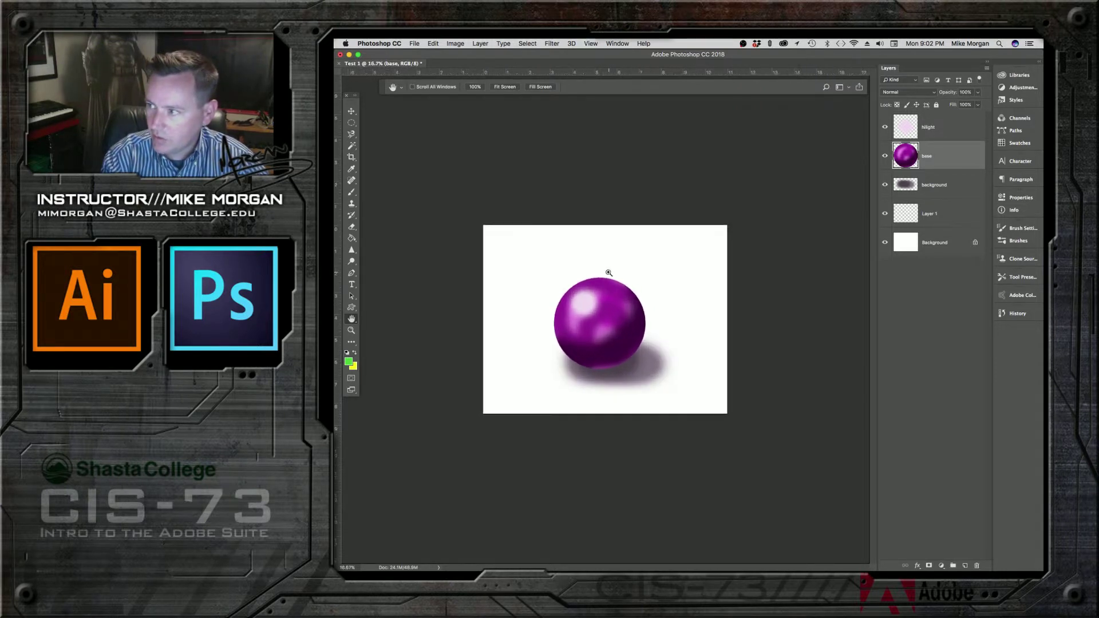
pyautogui.press('super+minus')
pyautogui.press('super+equal')
pyautogui.press('super+equal')
pyautogui.press('super+equal')
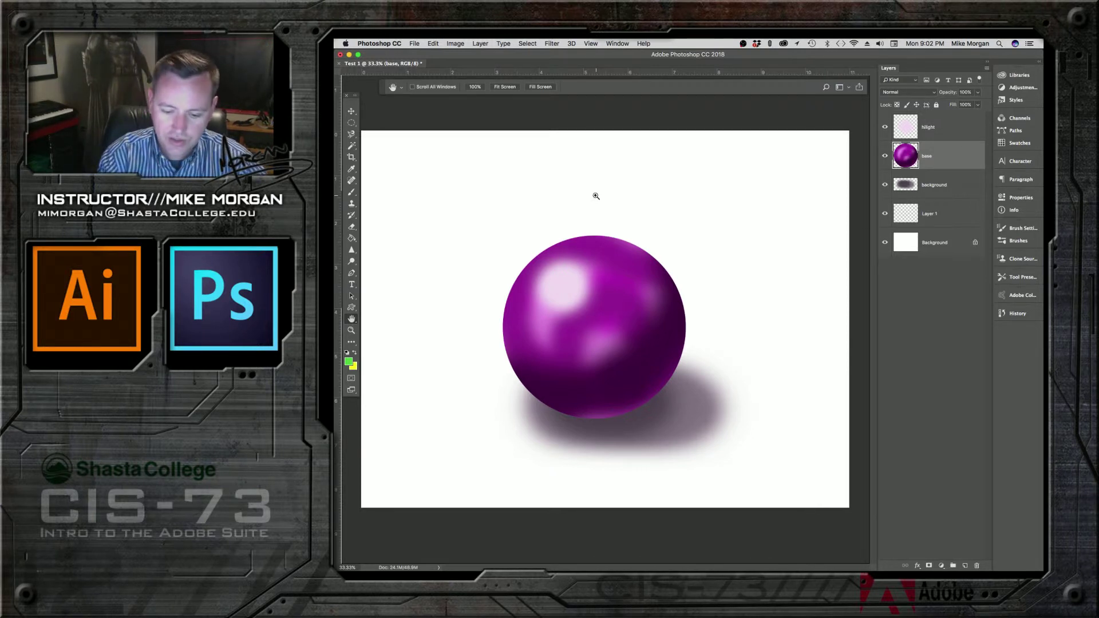
pyautogui.press('super+minus')
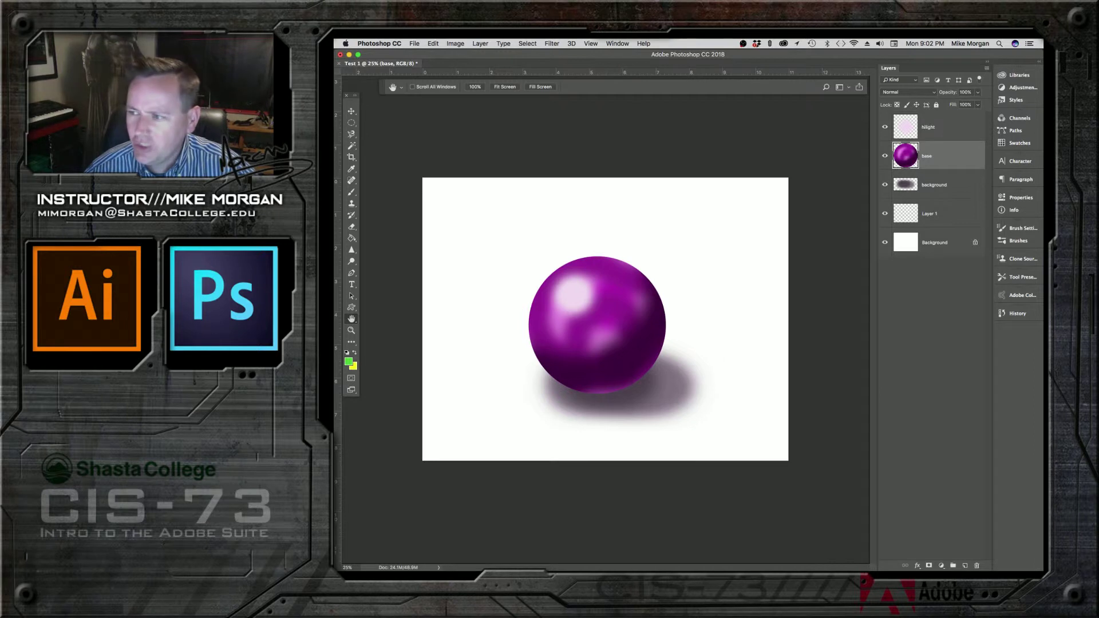
# Step: Activate the Move tool and turn off its Show Transform Controls option
pyautogui.click(351, 112)
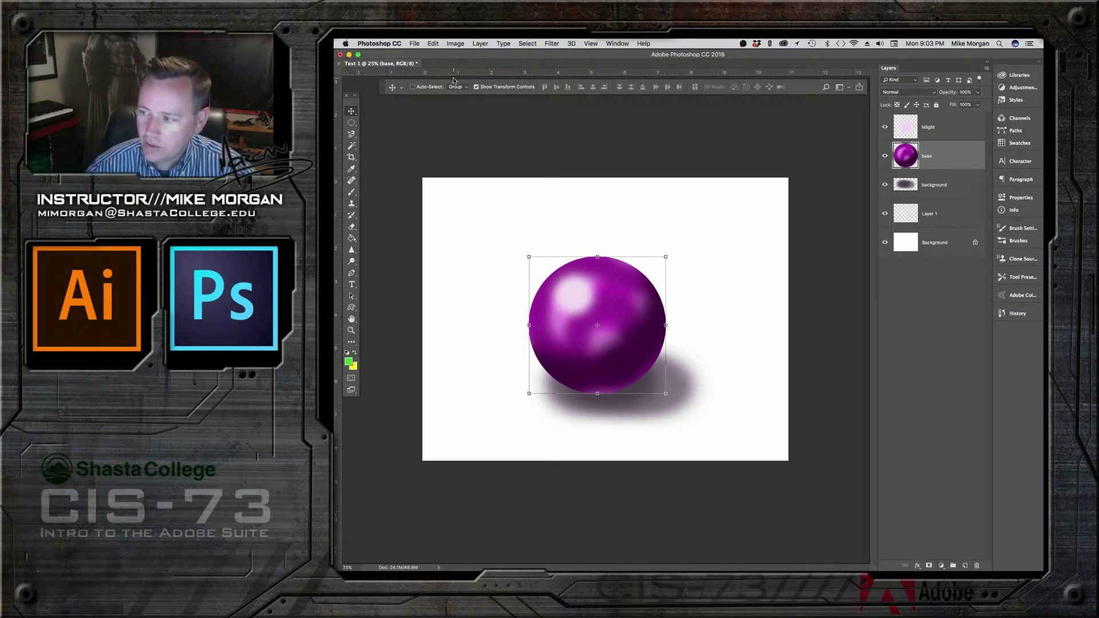
pyautogui.click(492, 89)
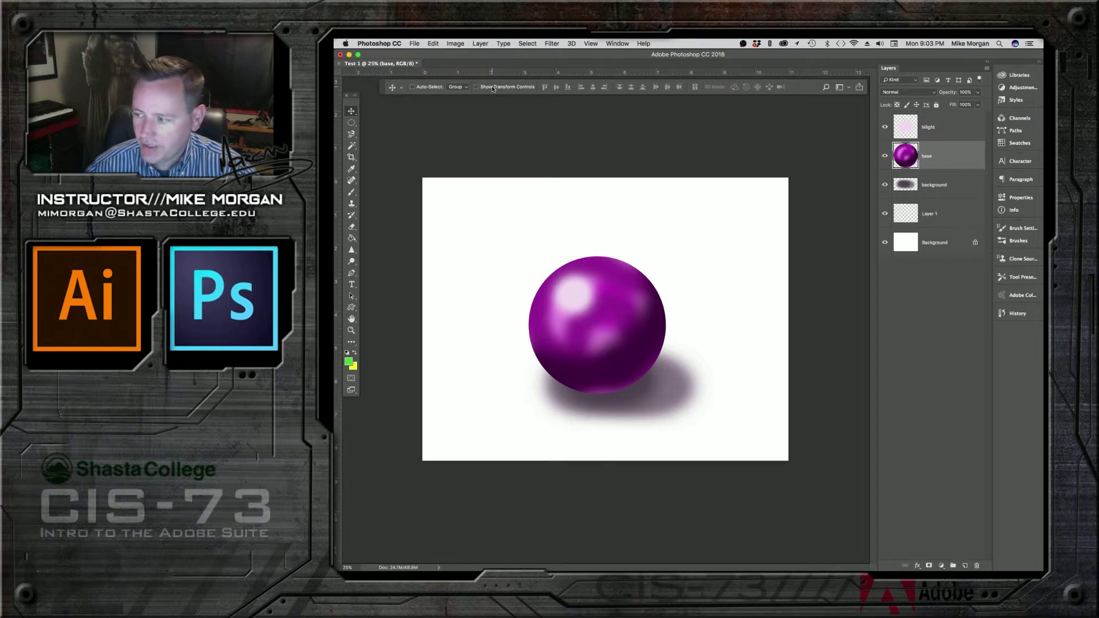
# Step: Save the document in Photoshop format as Test 1.psd in the iCloud Desktop folder
pyautogui.click(413, 45)
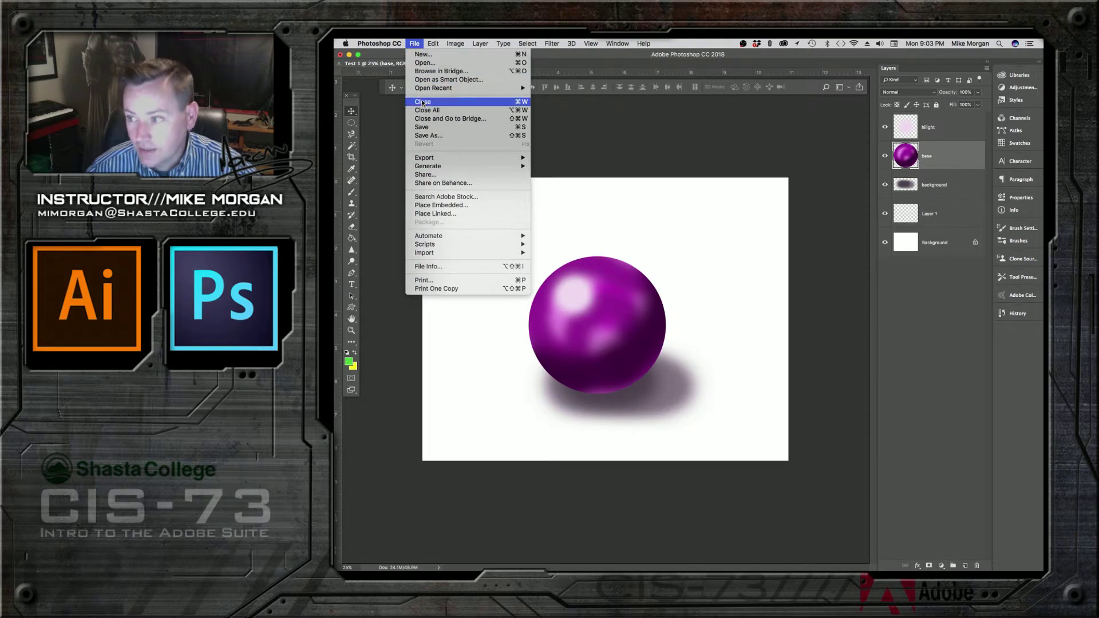
pyautogui.click(425, 128)
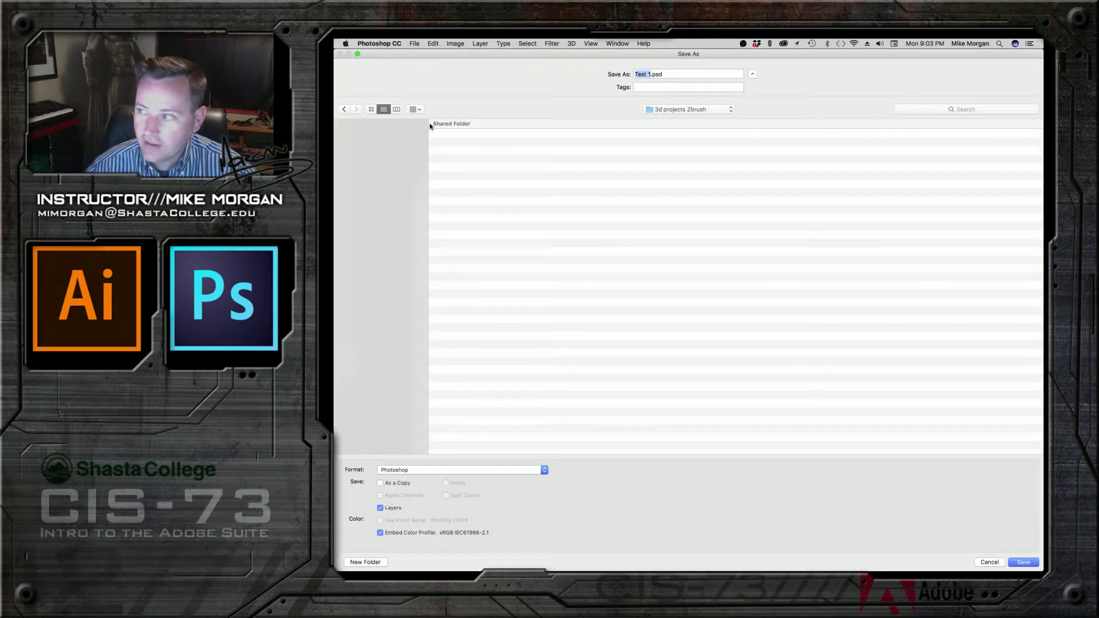
pyautogui.click(681, 115)
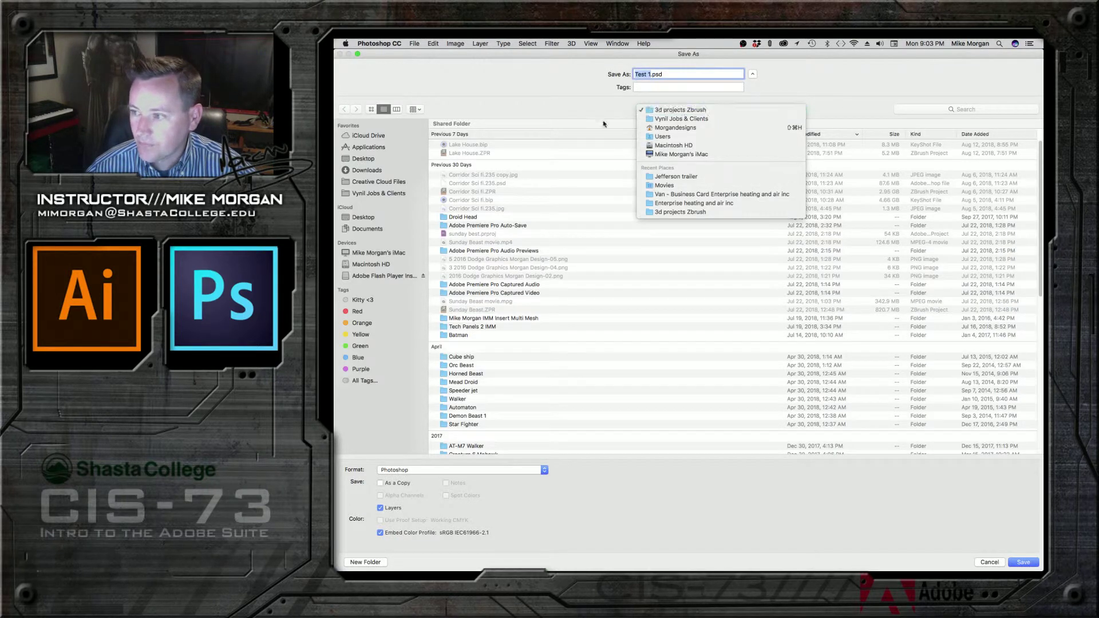
pyautogui.click(366, 219)
pyautogui.click(367, 220)
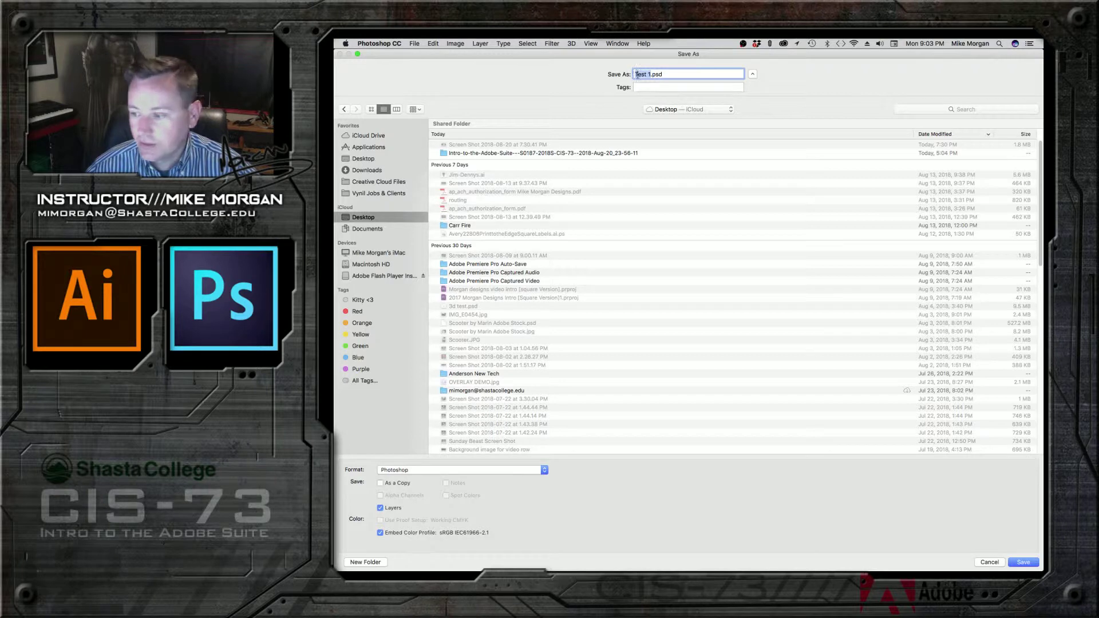
pyautogui.click(1017, 563)
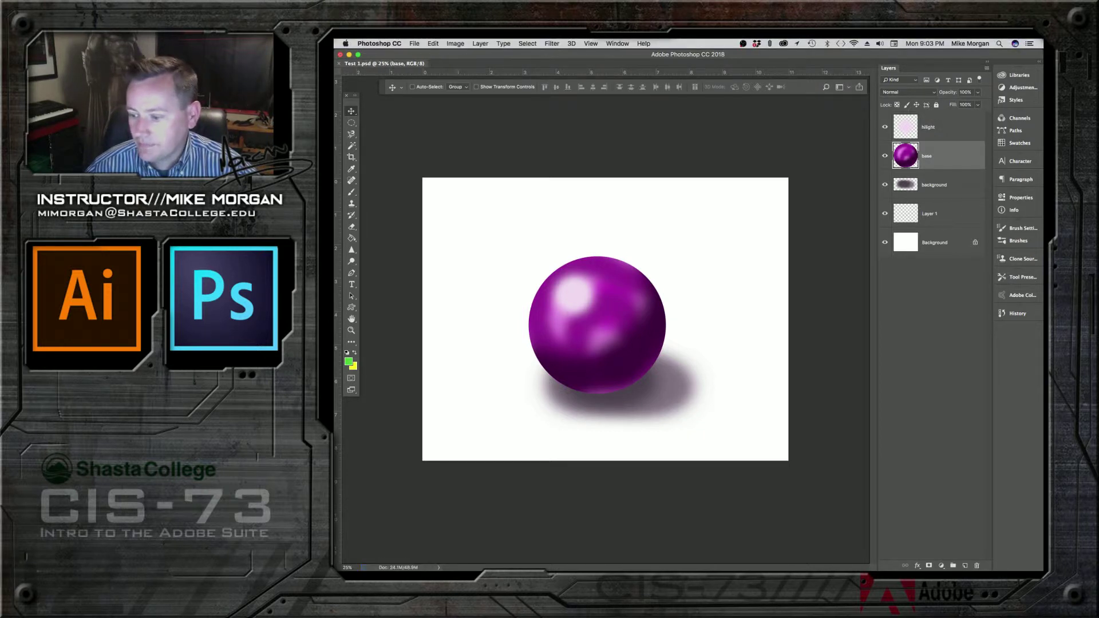
# Step: Prepare a copy of the document for saving as Test 1.jpg in JPEG format in the iCloud Desktop folder
pyautogui.click(414, 44)
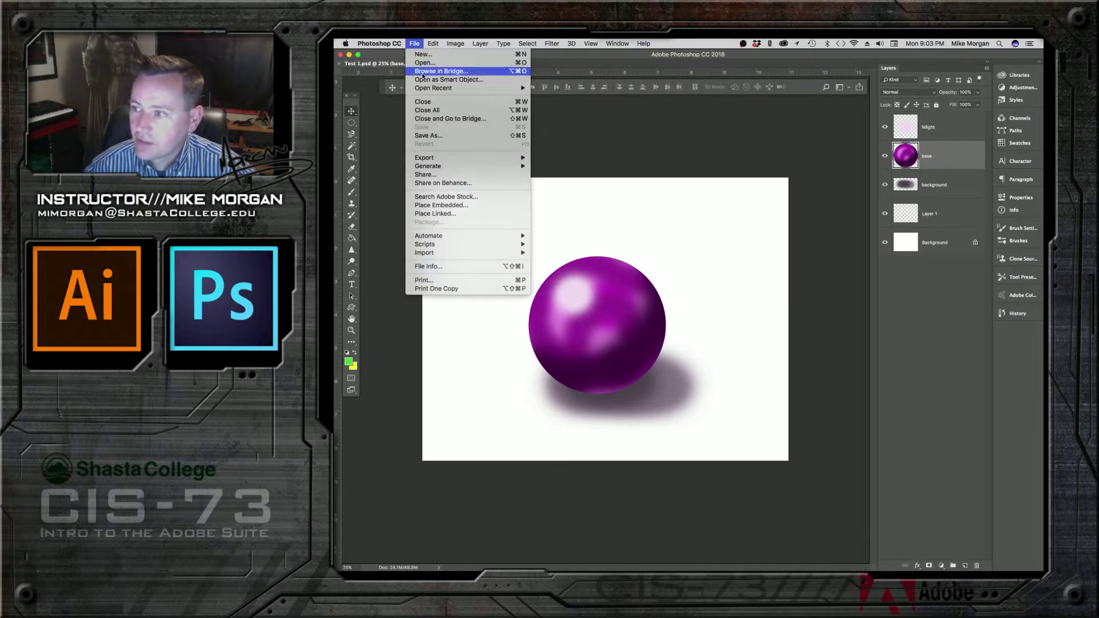
pyautogui.click(430, 136)
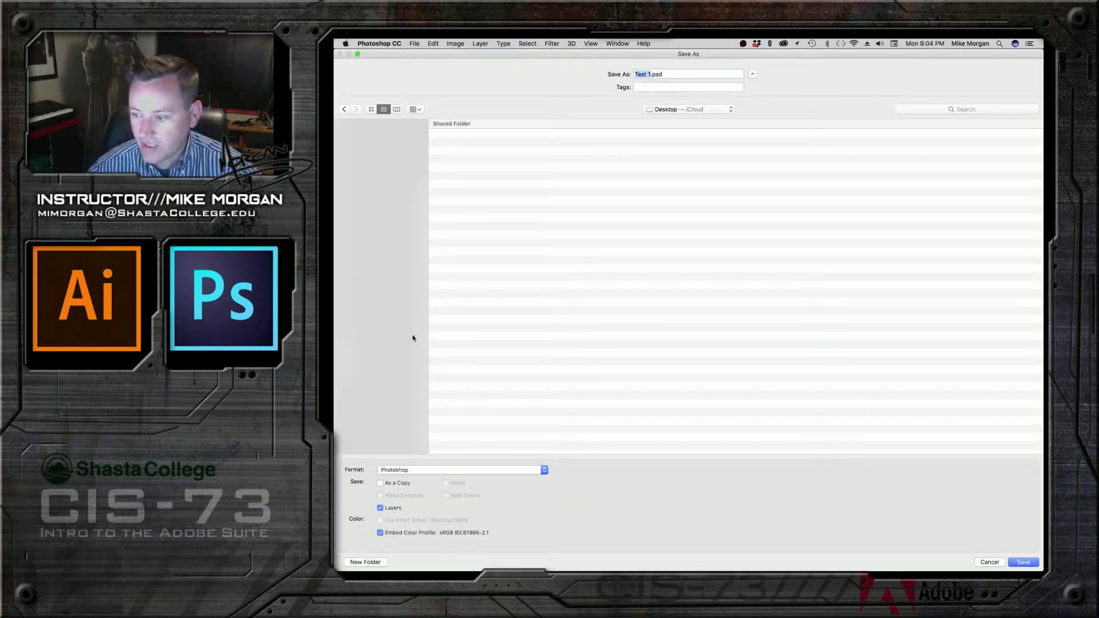
pyautogui.click(407, 470)
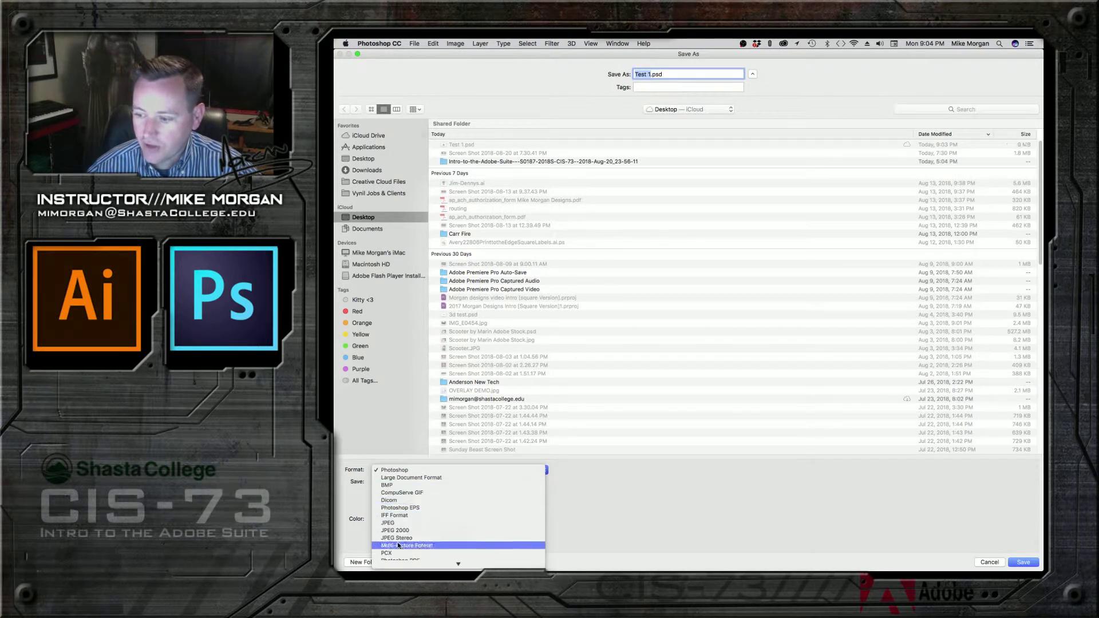
pyautogui.click(396, 523)
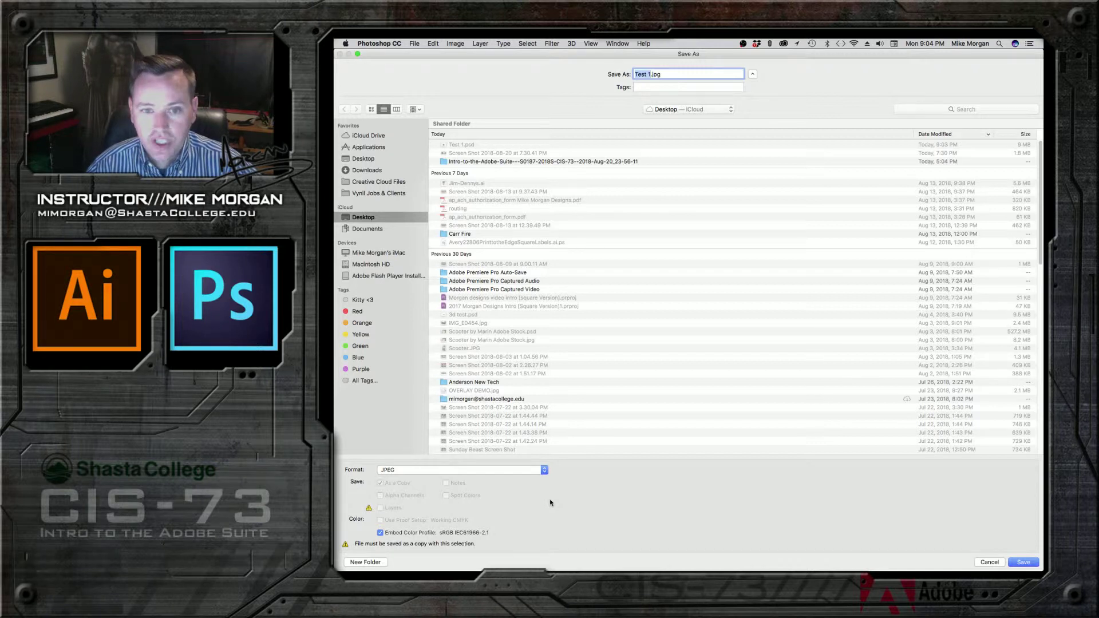
pyautogui.click(543, 470)
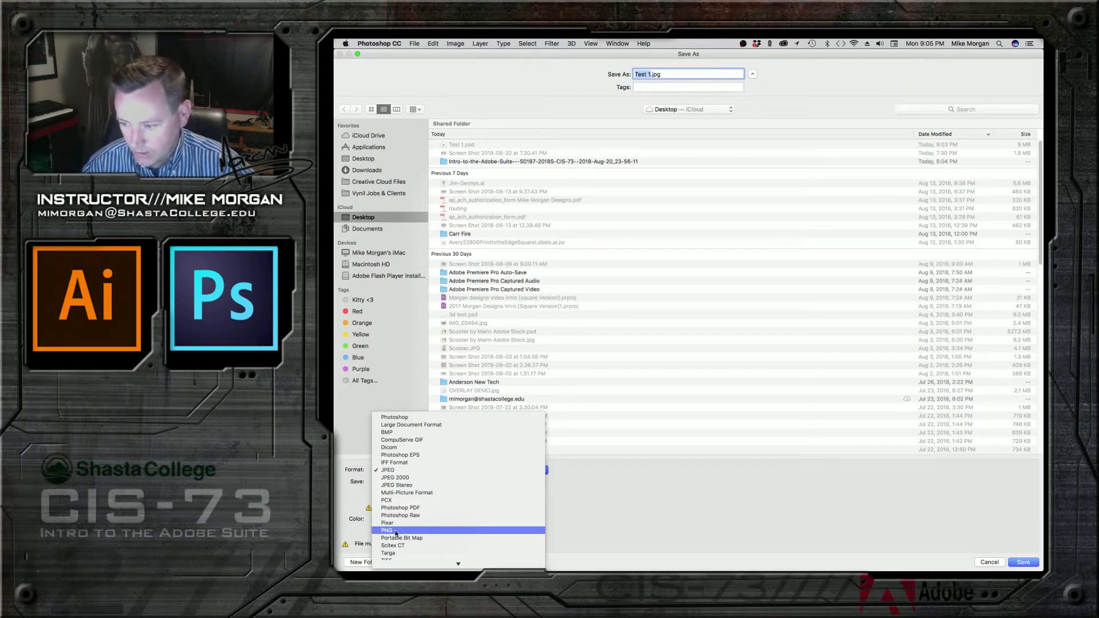
pyautogui.click(407, 472)
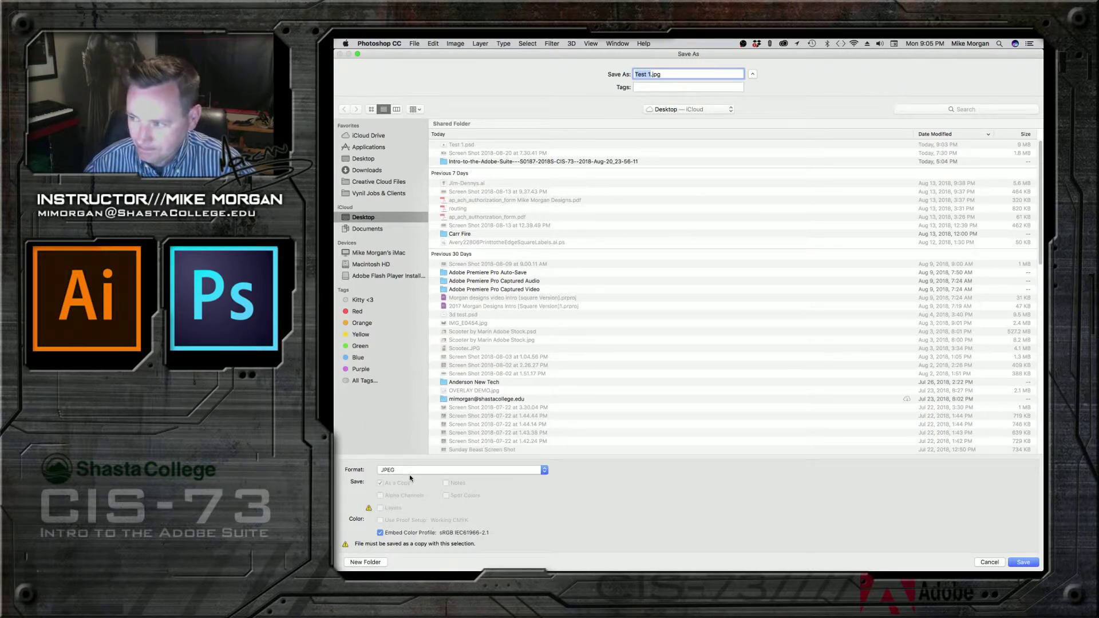
# Step: Save the JPEG copy with Maximum quality (12) and the Baseline ("Standard") format option
pyautogui.click(1021, 563)
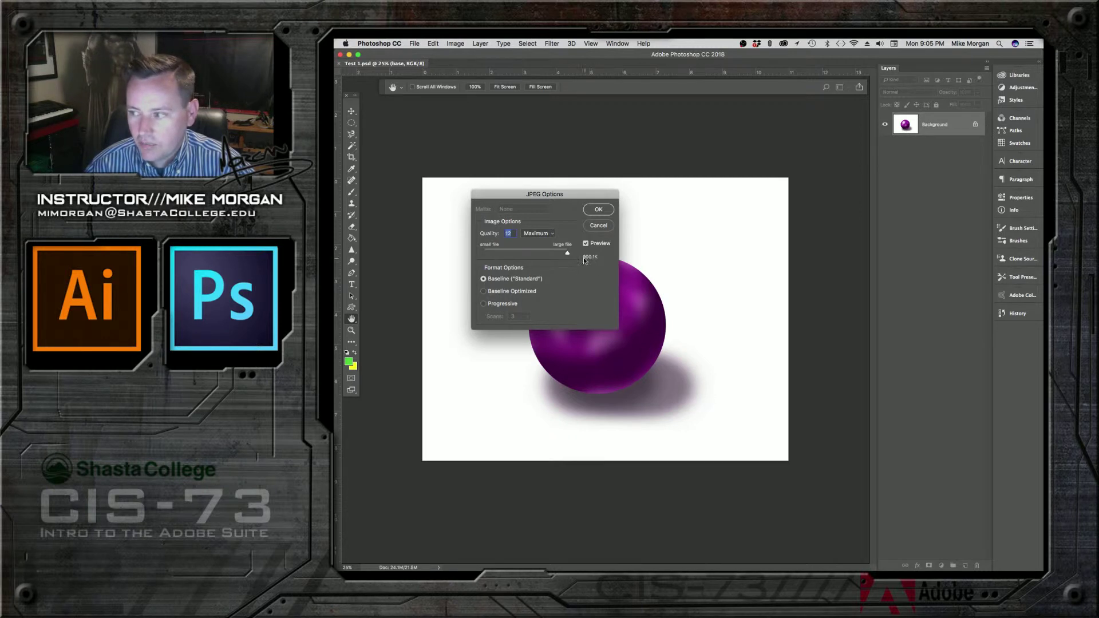
pyautogui.moveTo(568, 253); pyautogui.dragTo(482, 250)
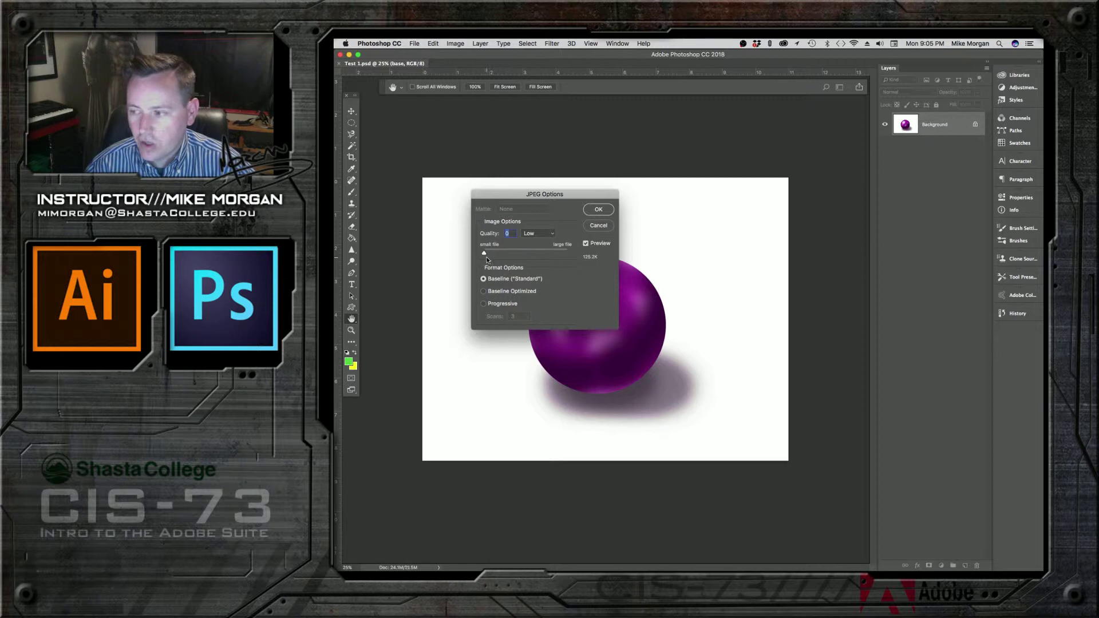
pyautogui.moveTo(486, 256); pyautogui.dragTo(567, 253)
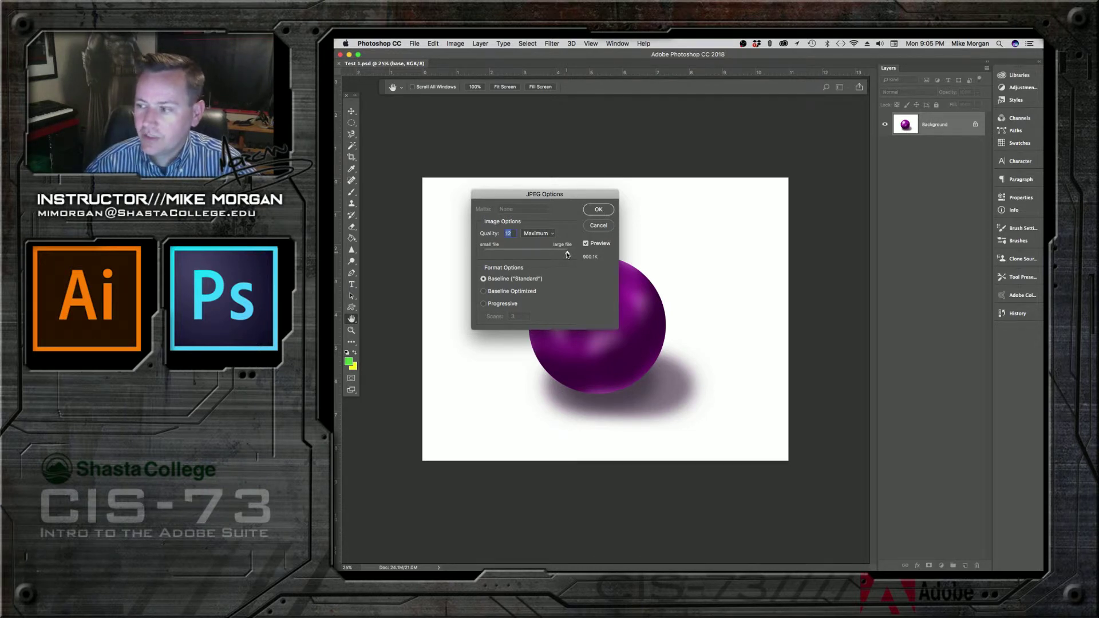
pyautogui.click(598, 210)
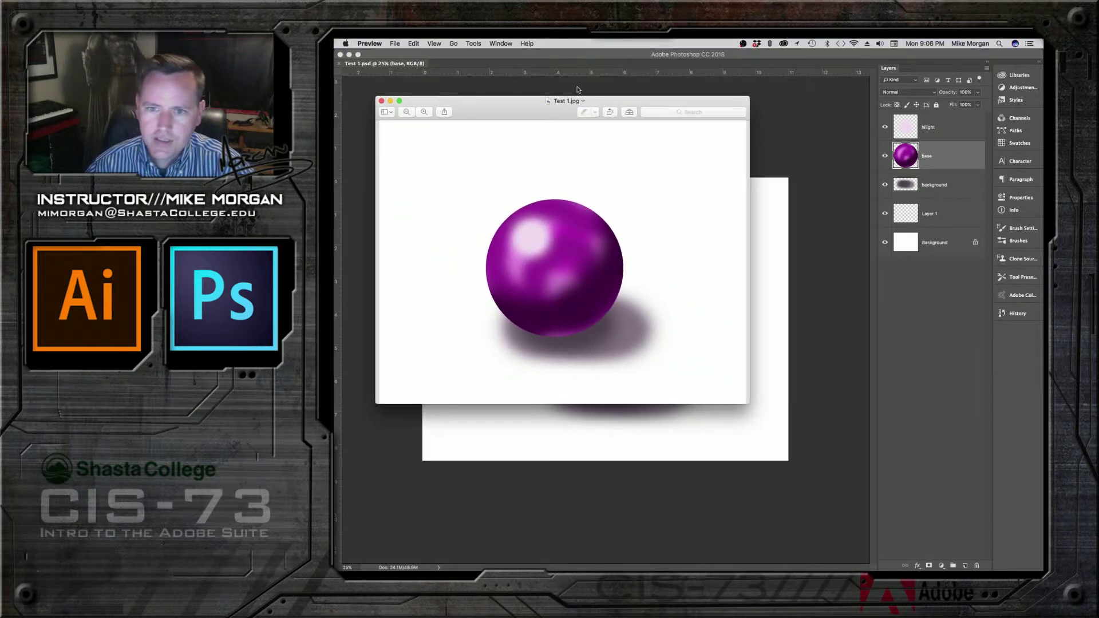
# Step: Look at the saved Test 1.jpg in Preview, close it, and return to the Photoshop document
pyautogui.moveTo(538, 109); pyautogui.dragTo(513, 110)
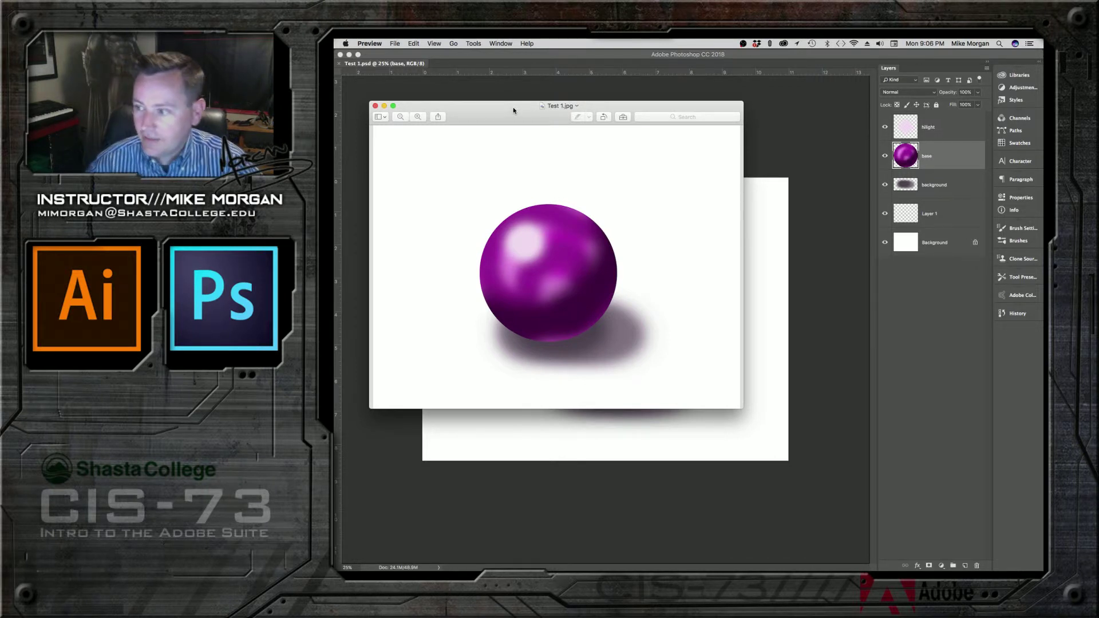
pyautogui.moveTo(503, 111); pyautogui.dragTo(495, 103)
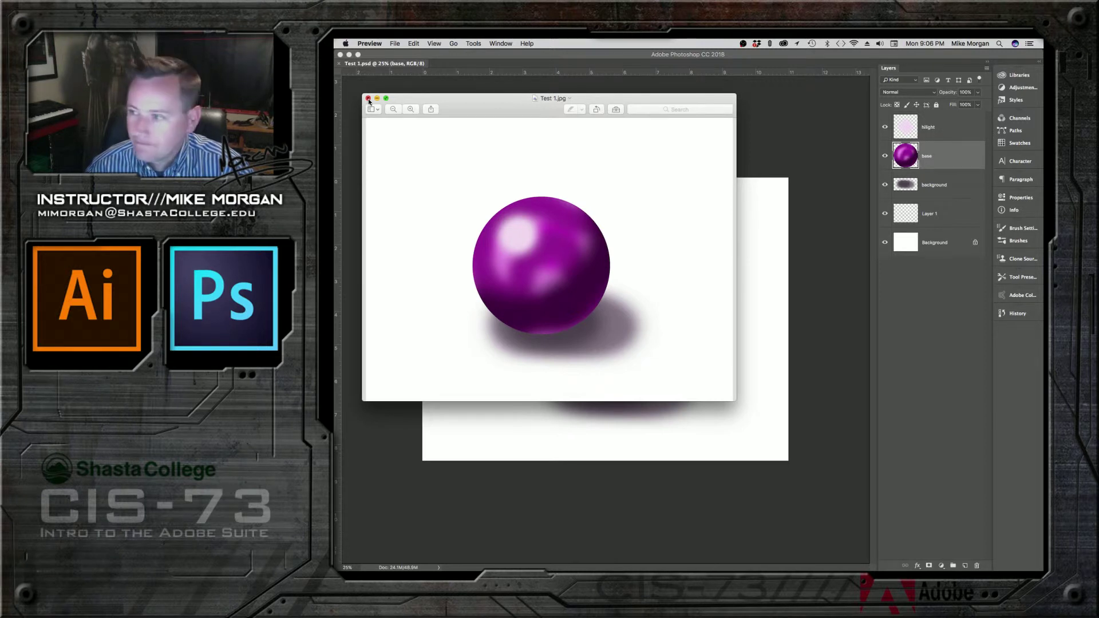
pyautogui.click(368, 98)
pyautogui.click(422, 112)
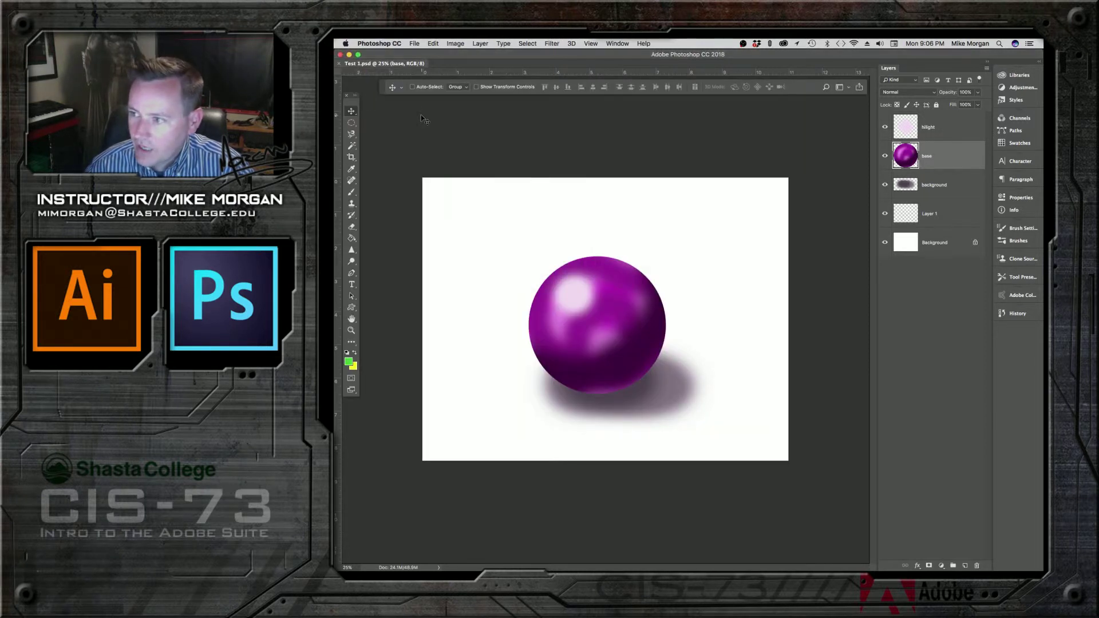
pyautogui.click(455, 44)
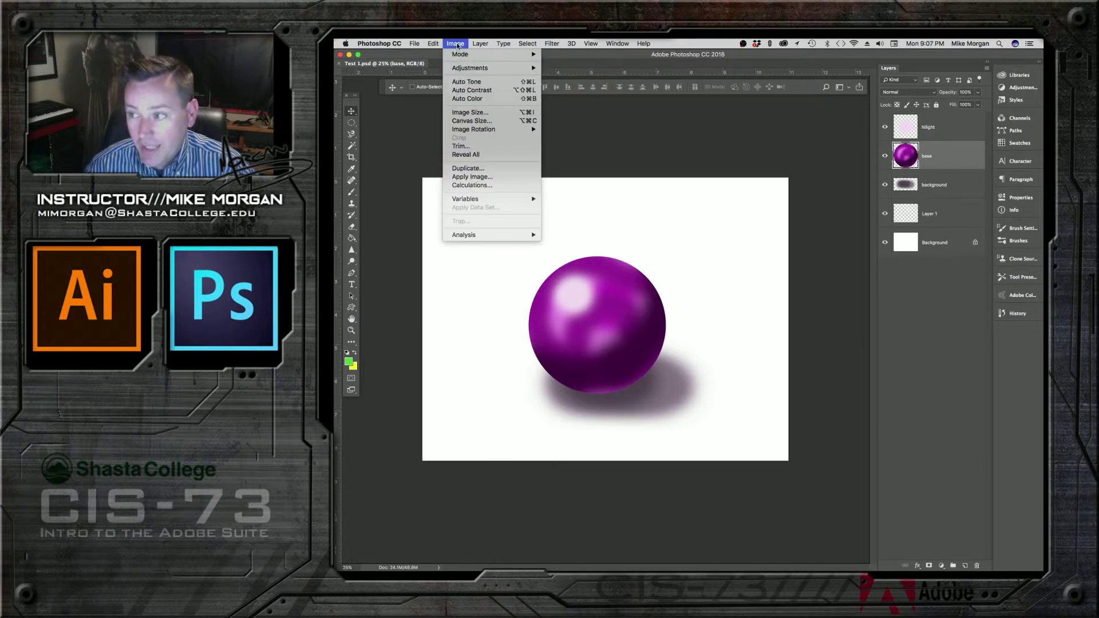
pyautogui.click(466, 112)
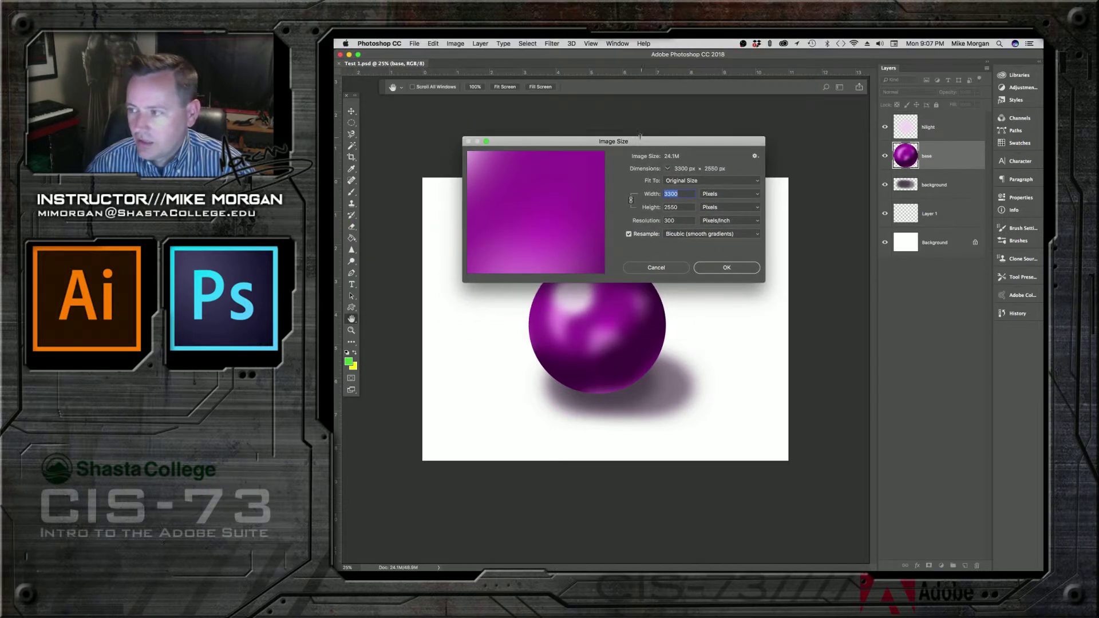
pyautogui.click(434, 43)
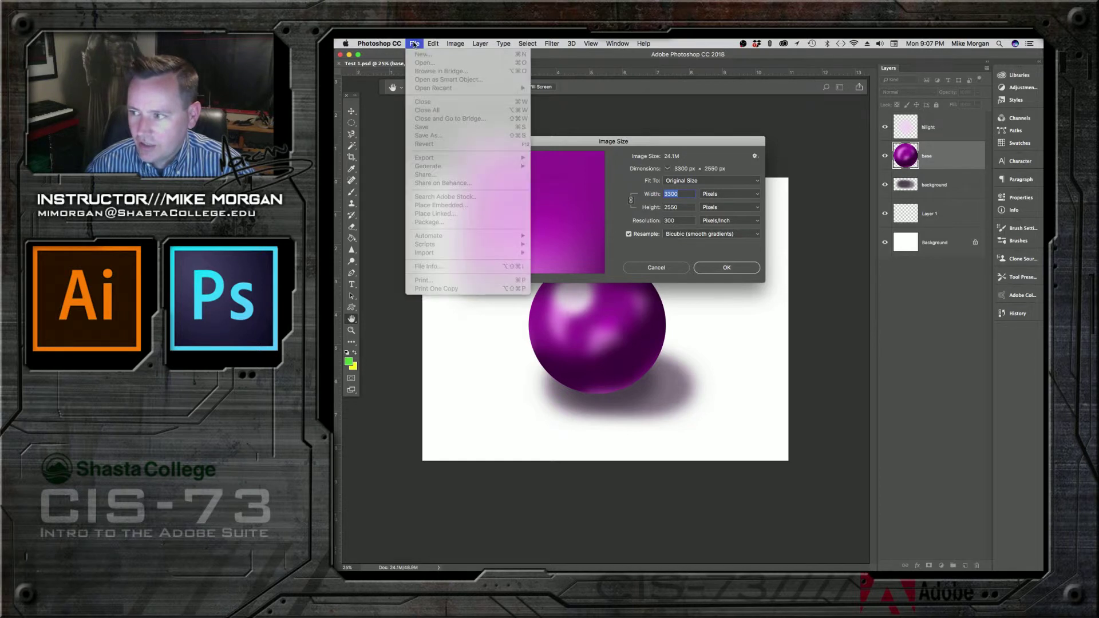
pyautogui.click(448, 44)
pyautogui.click(446, 44)
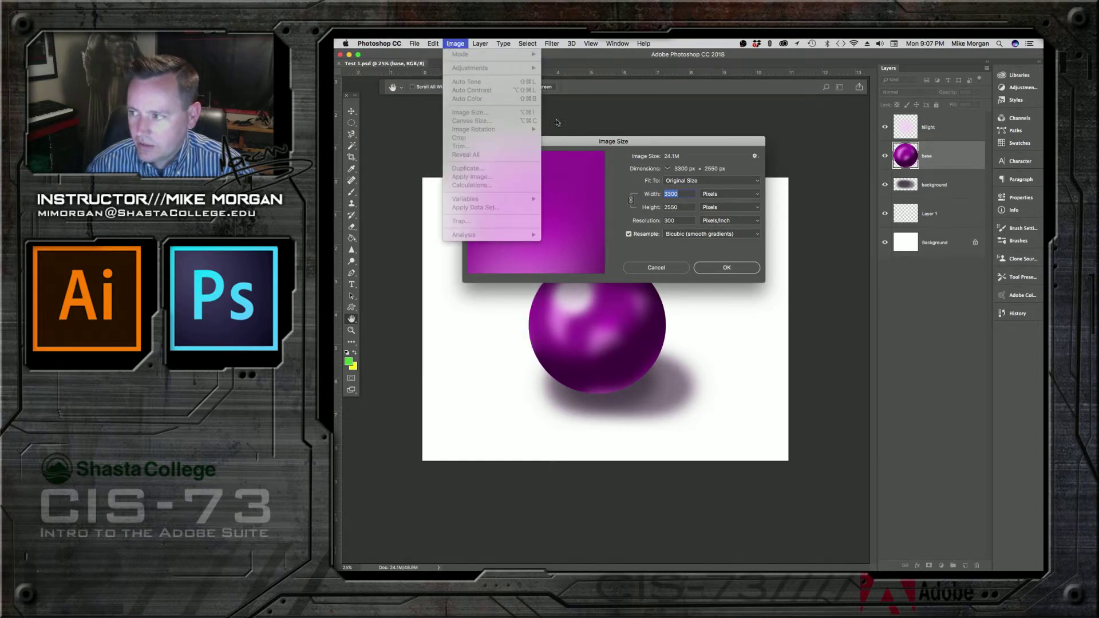
pyautogui.click(653, 270)
pyautogui.click(656, 267)
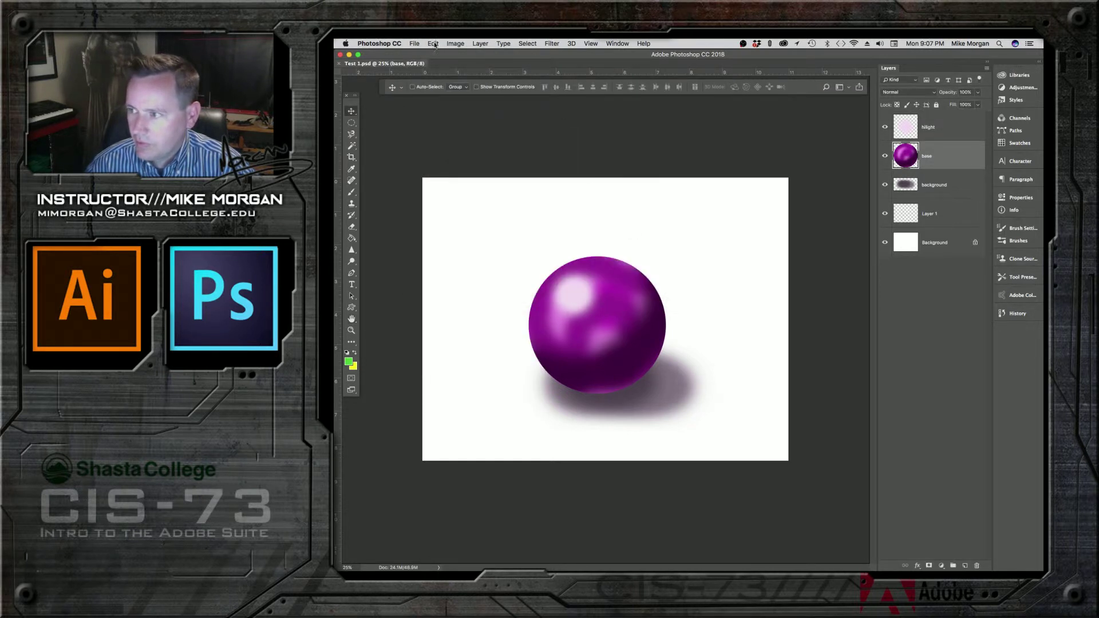
# Step: Examine the document's pixel dimensions, proportion link, resolution and resampling in the Image Size settings
pyautogui.click(414, 43)
pyautogui.moveTo(452, 44)
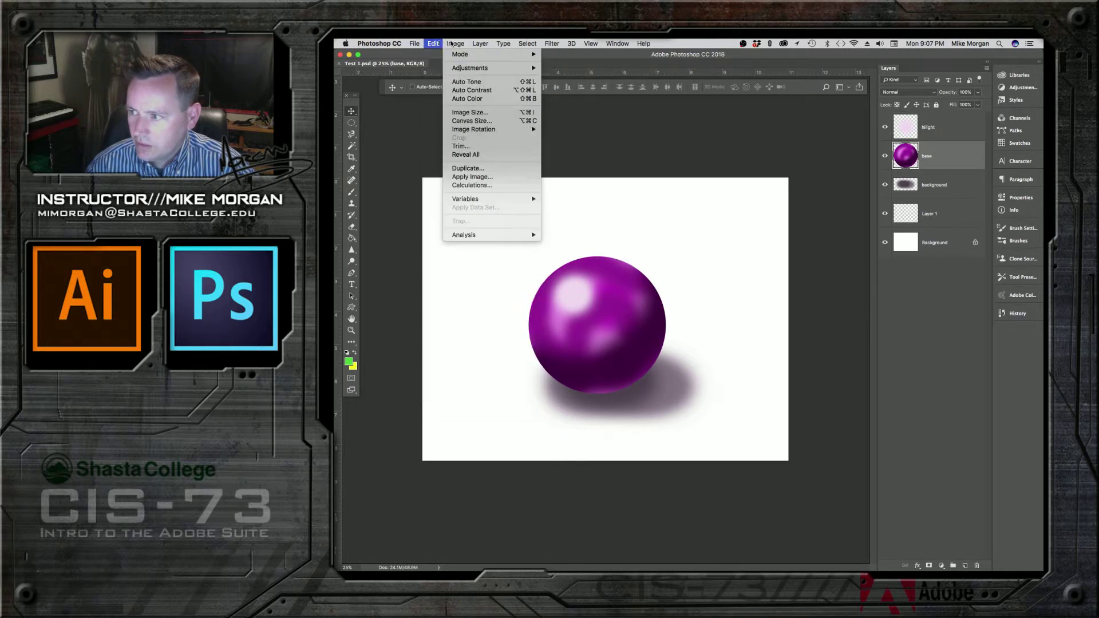
pyautogui.click(468, 113)
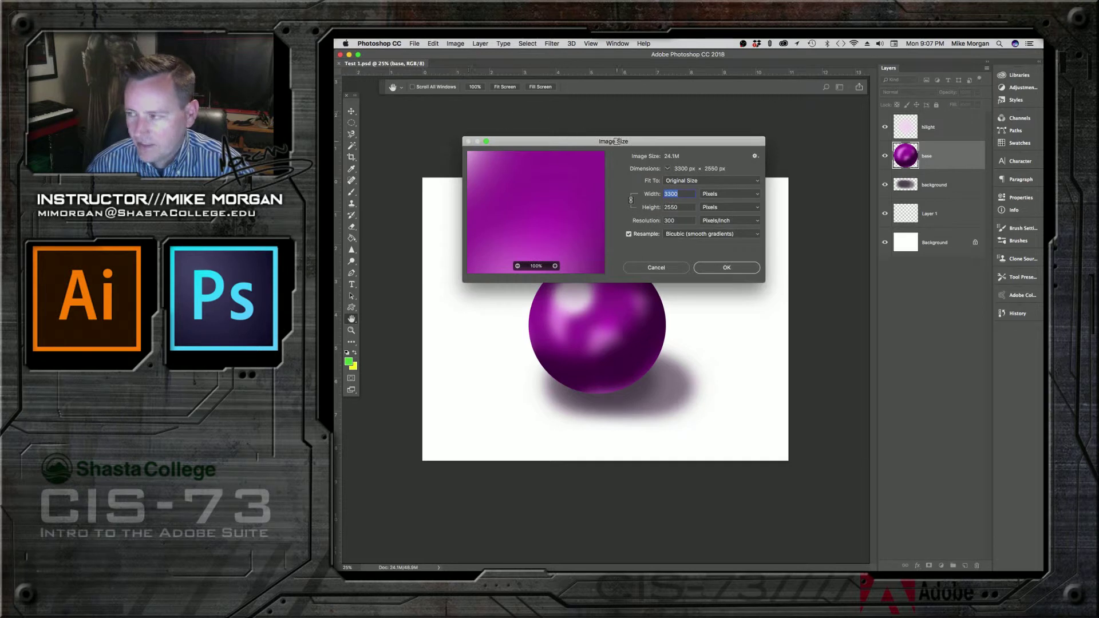
pyautogui.moveTo(663, 144); pyautogui.dragTo(704, 126)
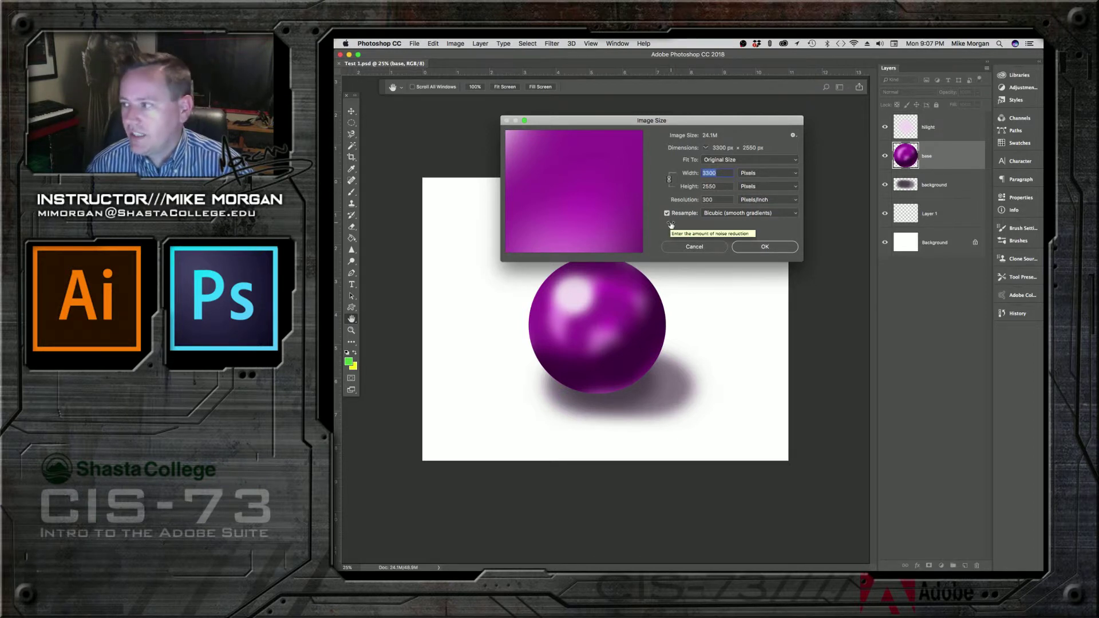
pyautogui.click(670, 180)
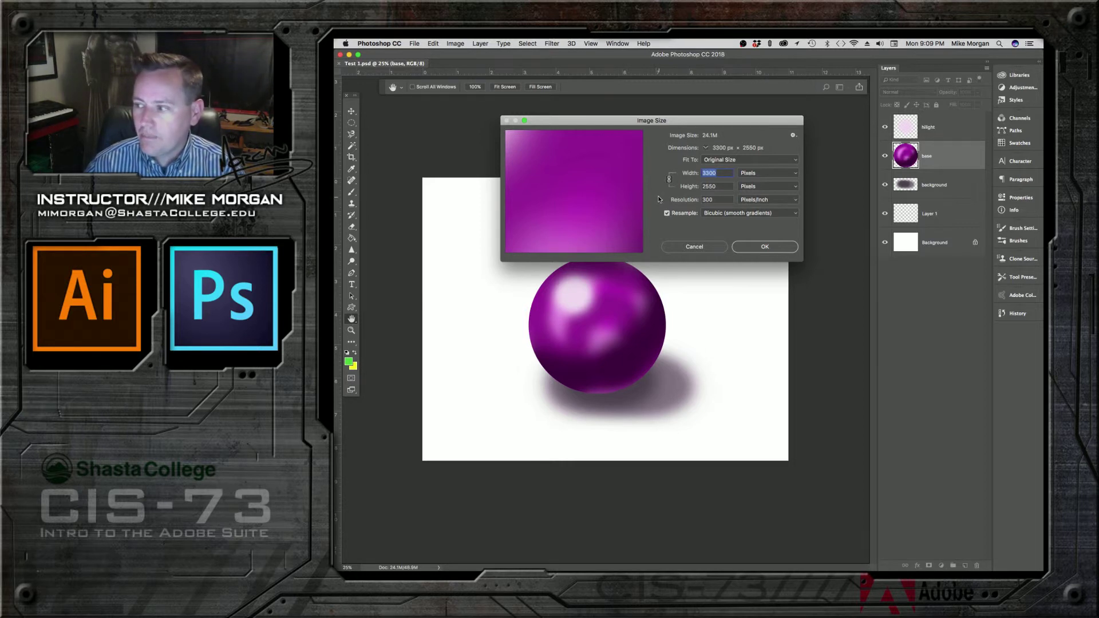
pyautogui.click(763, 247)
pyautogui.click(455, 44)
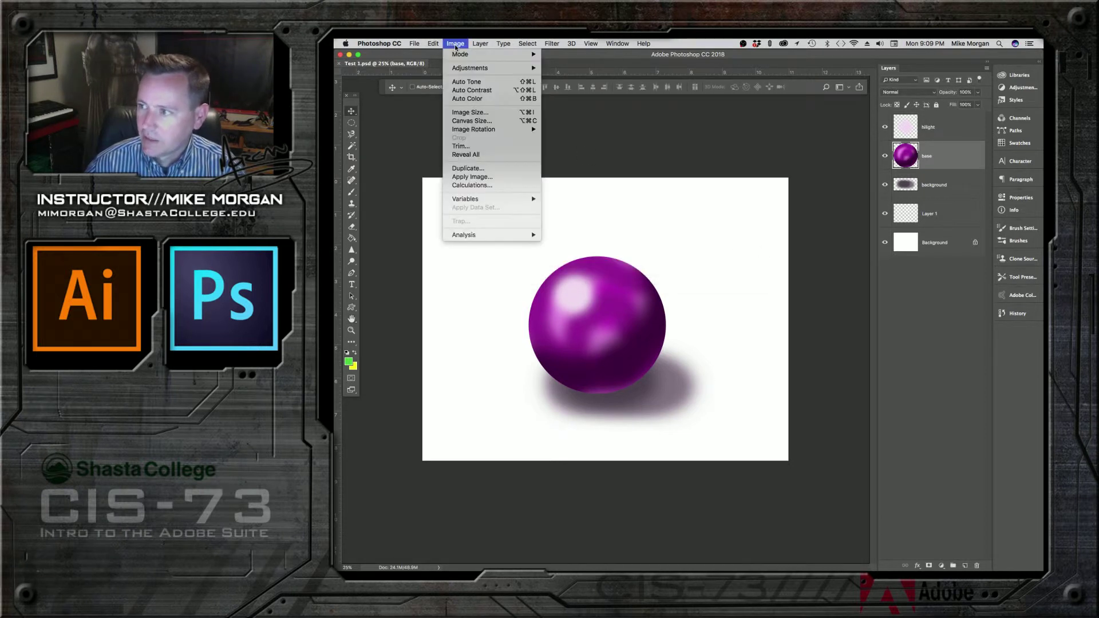
pyautogui.moveTo(471, 135)
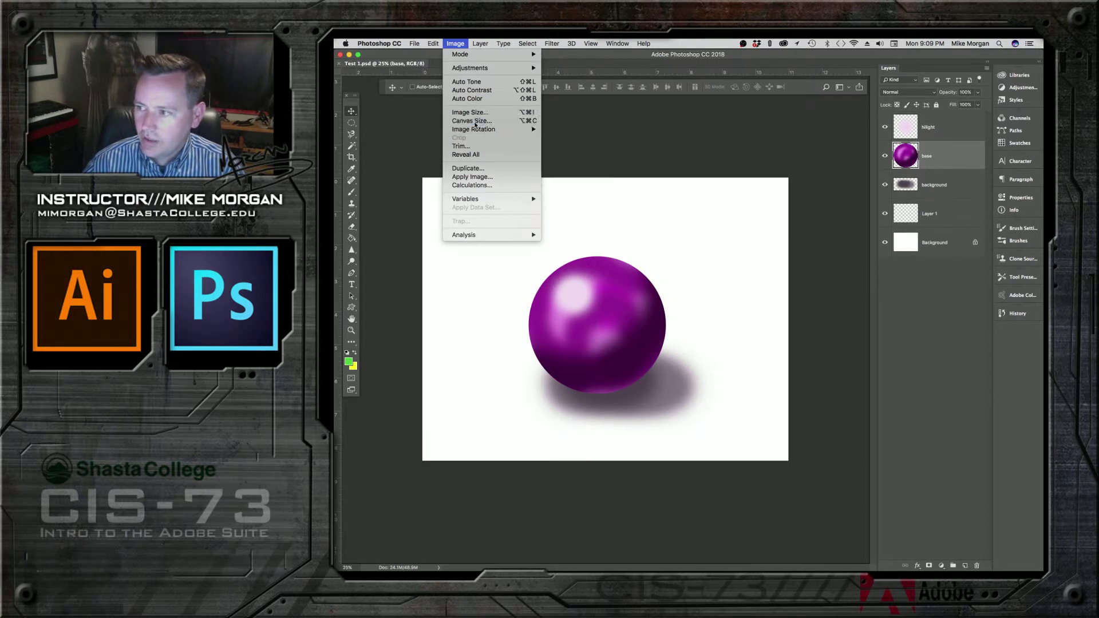
pyautogui.click(475, 123)
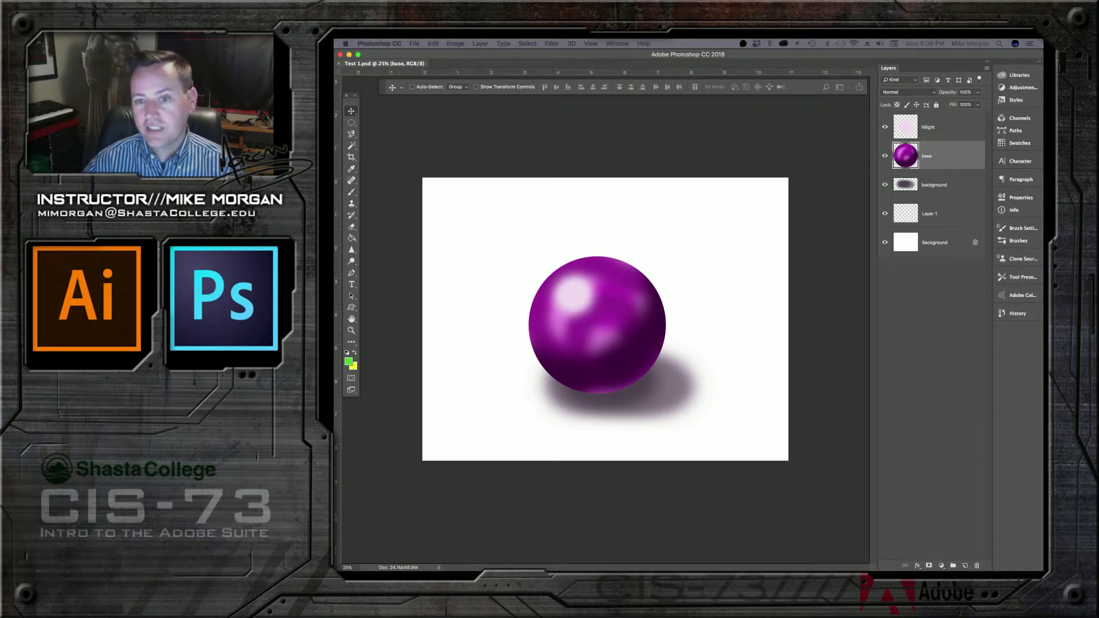
pyautogui.press('super+alt+c')
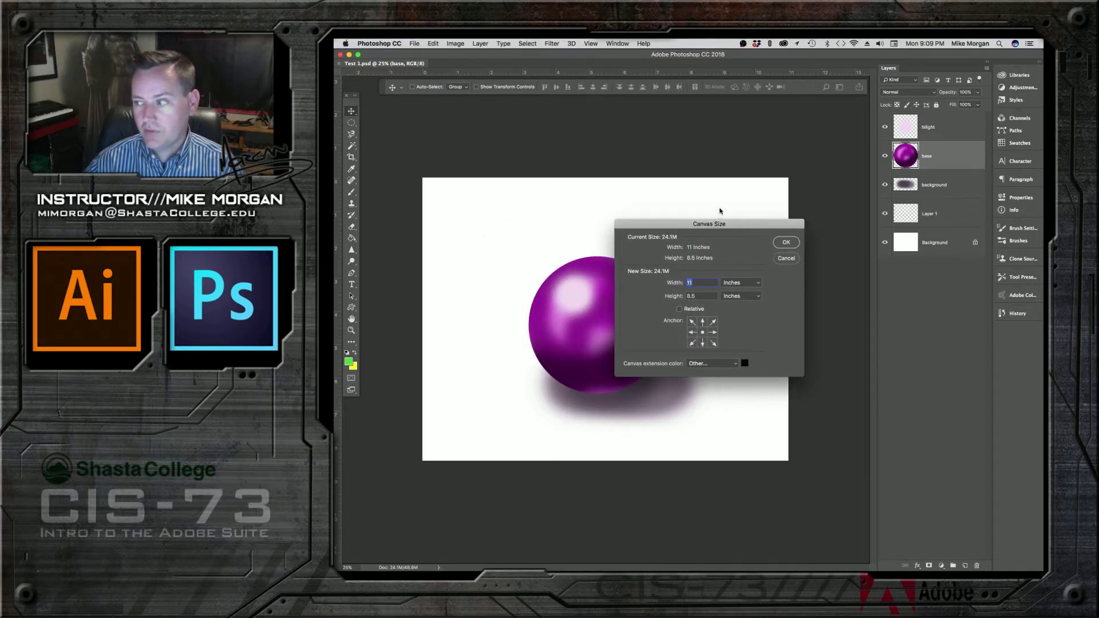
pyautogui.click(790, 258)
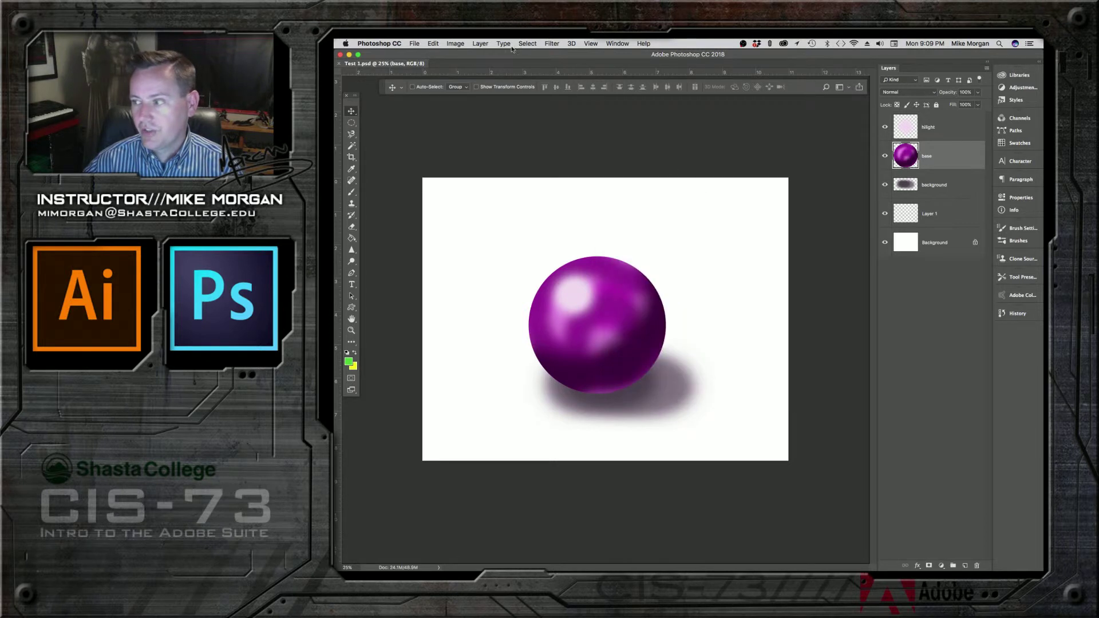
# Step: Enlarge the canvas to 15 inches wide by 10 inches high, anchored at the centre with a black extension colour
pyautogui.click(452, 44)
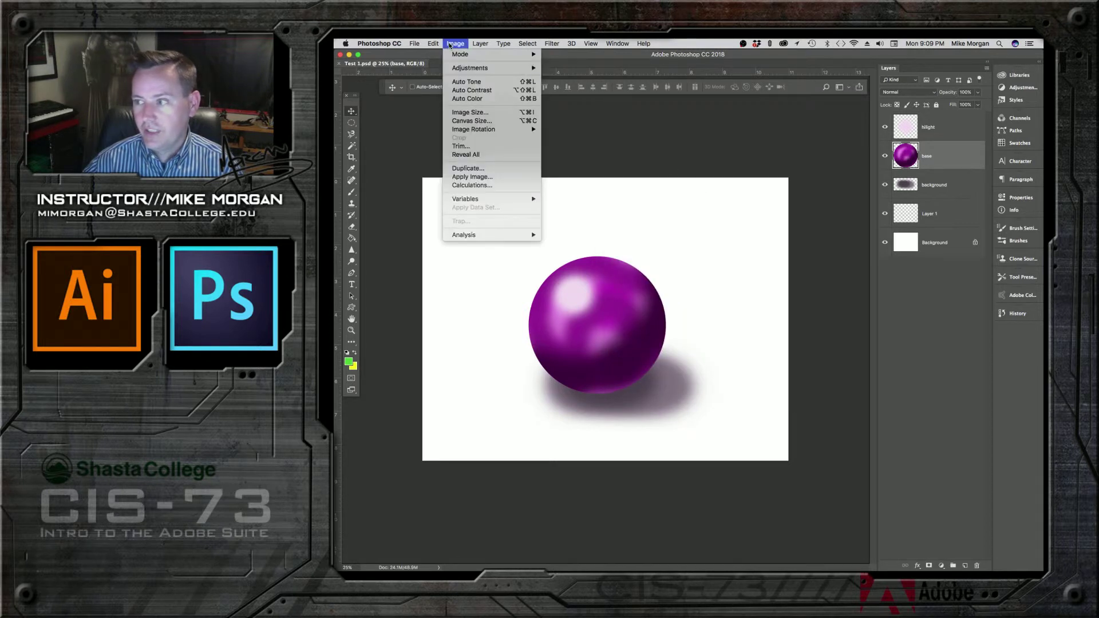
pyautogui.click(468, 122)
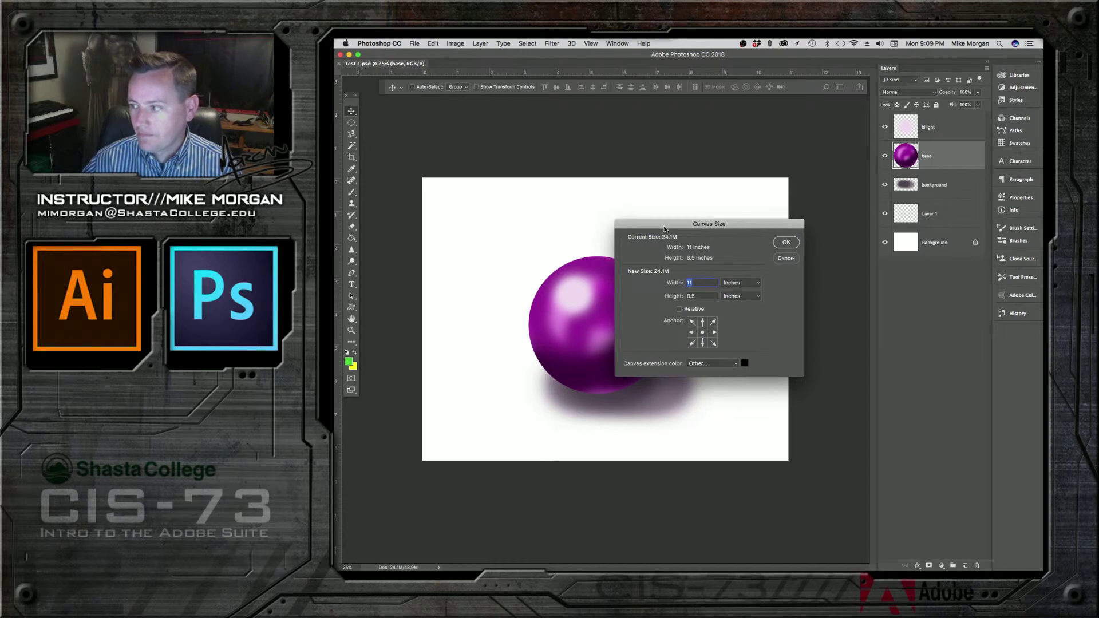
pyautogui.moveTo(772, 219); pyautogui.dragTo(783, 204)
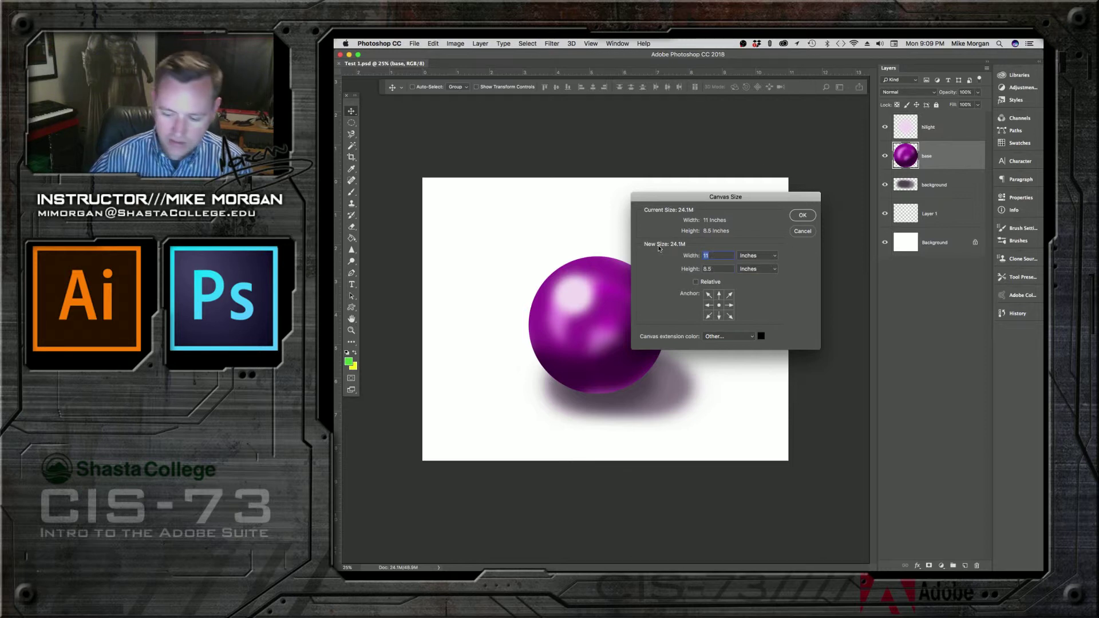
pyautogui.write('15')
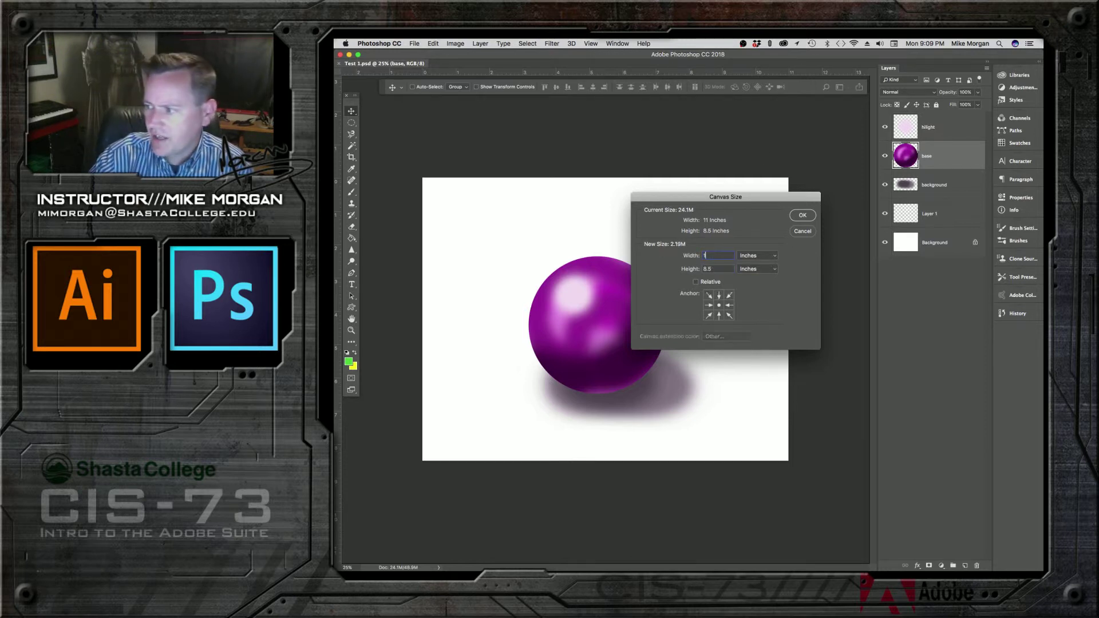
pyautogui.press('Tab')
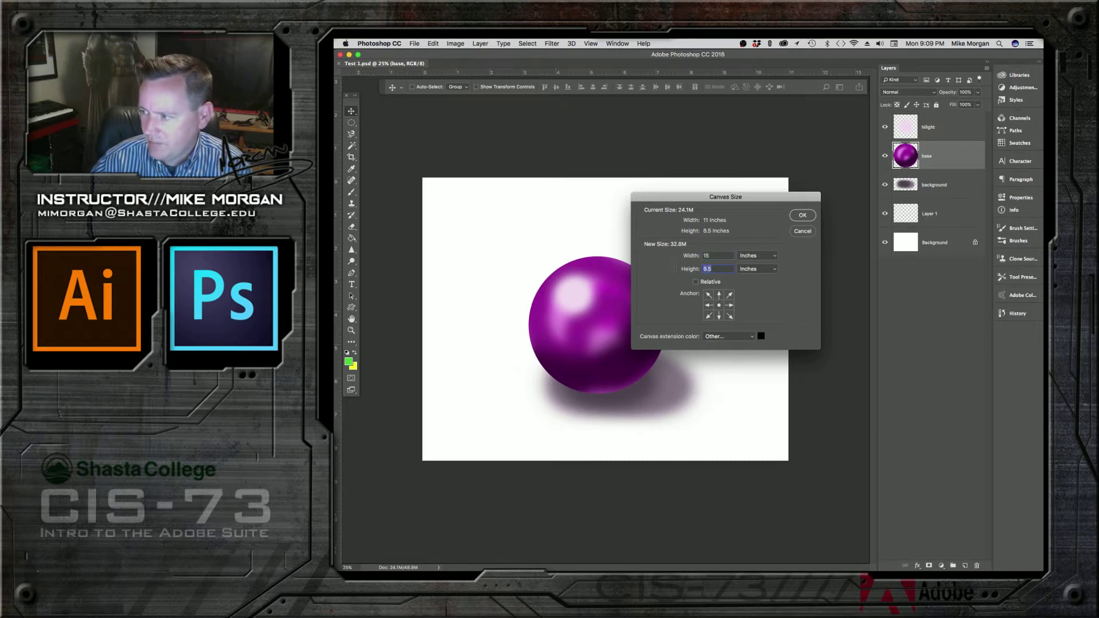
pyautogui.write('10')
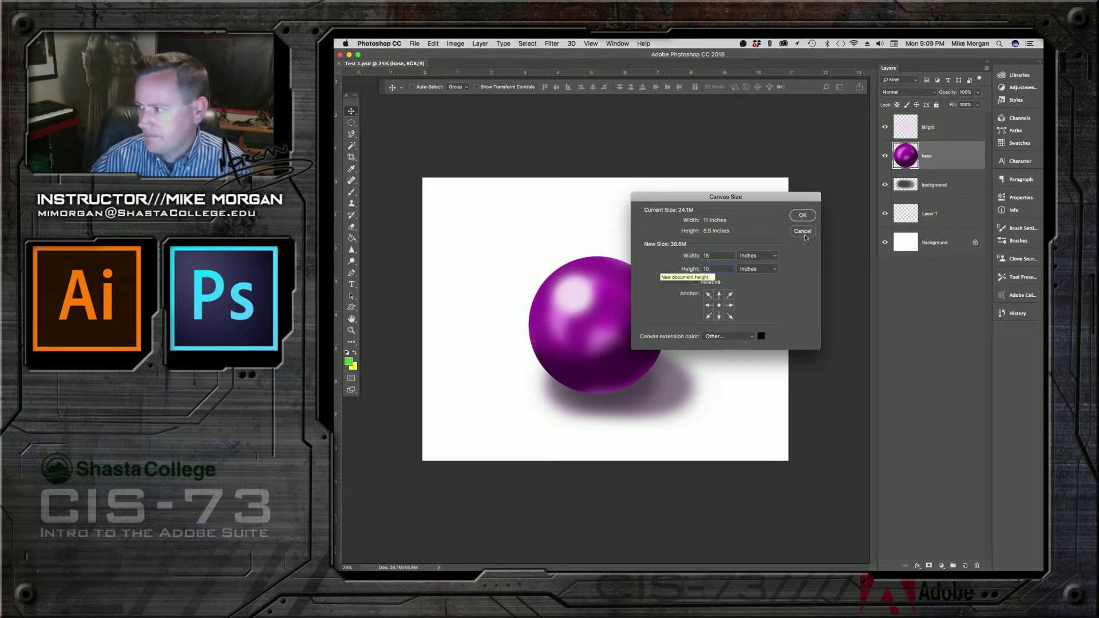
pyautogui.click(802, 215)
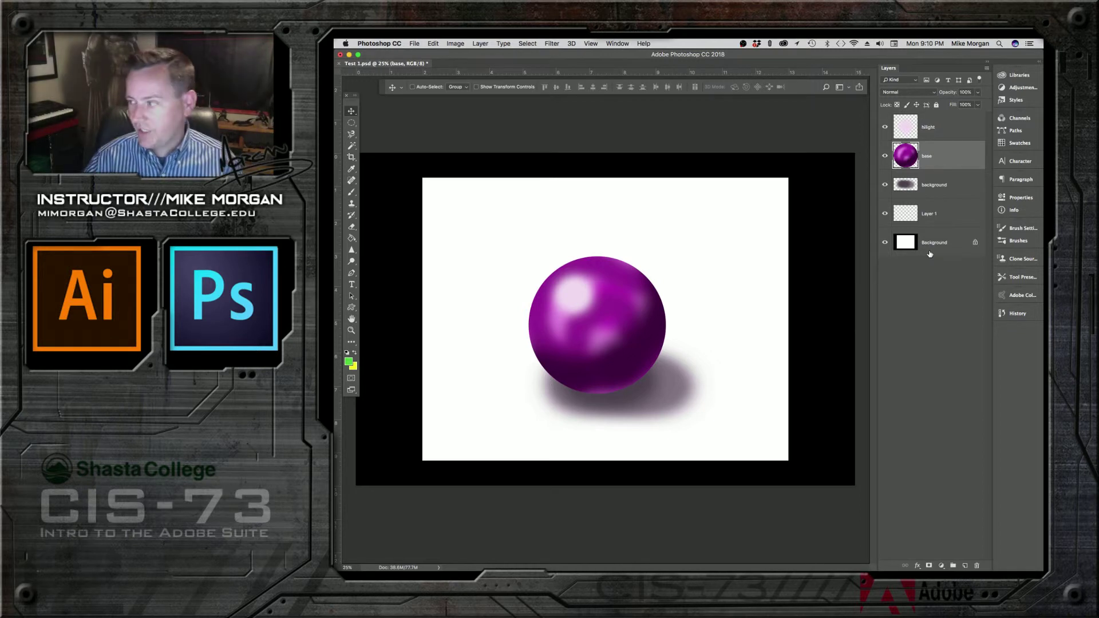
# Step: Fill the black border on the Background layer with white sampled from the canvas, using the Paint Bucket
pyautogui.click(354, 240)
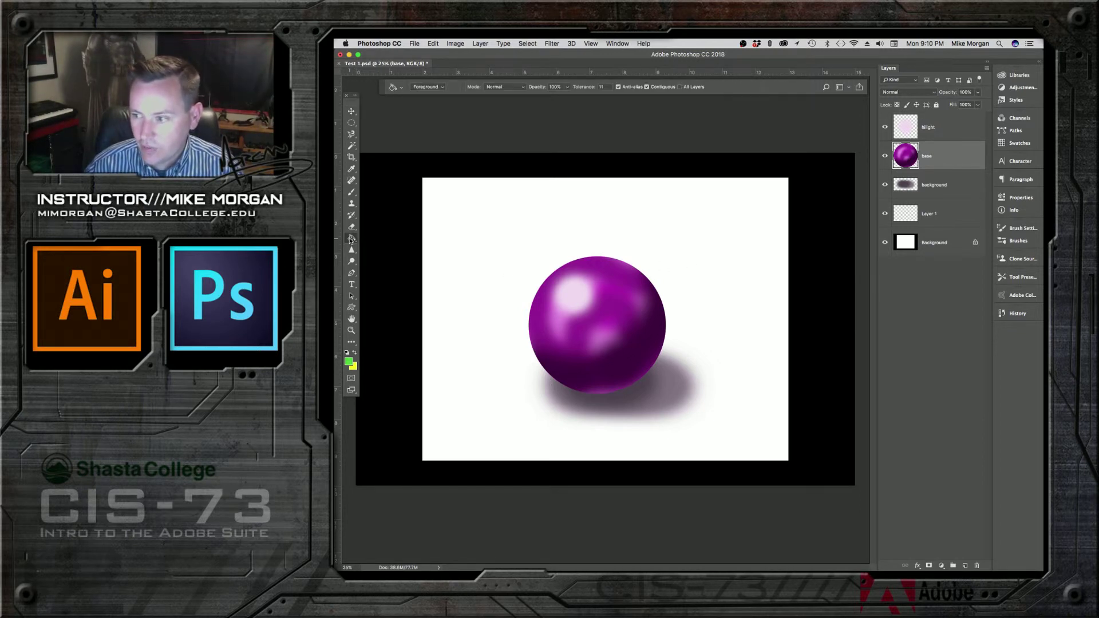
pyautogui.click(928, 247)
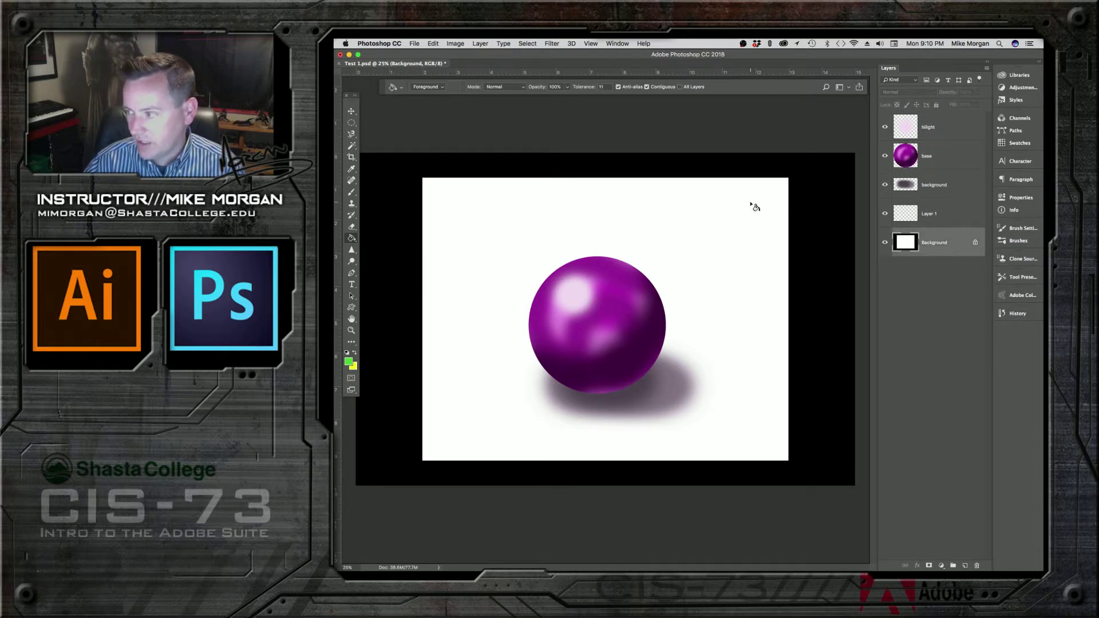
pyautogui.keyDown('alt'); pyautogui.click(719, 196); pyautogui.keyUp('alt')
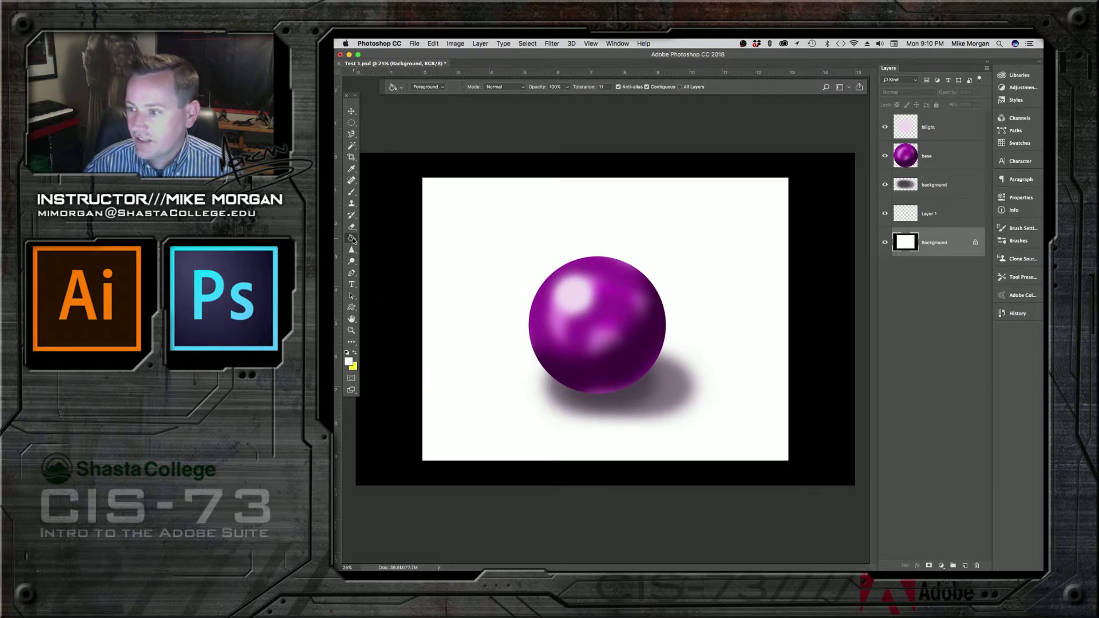
pyautogui.click(387, 228)
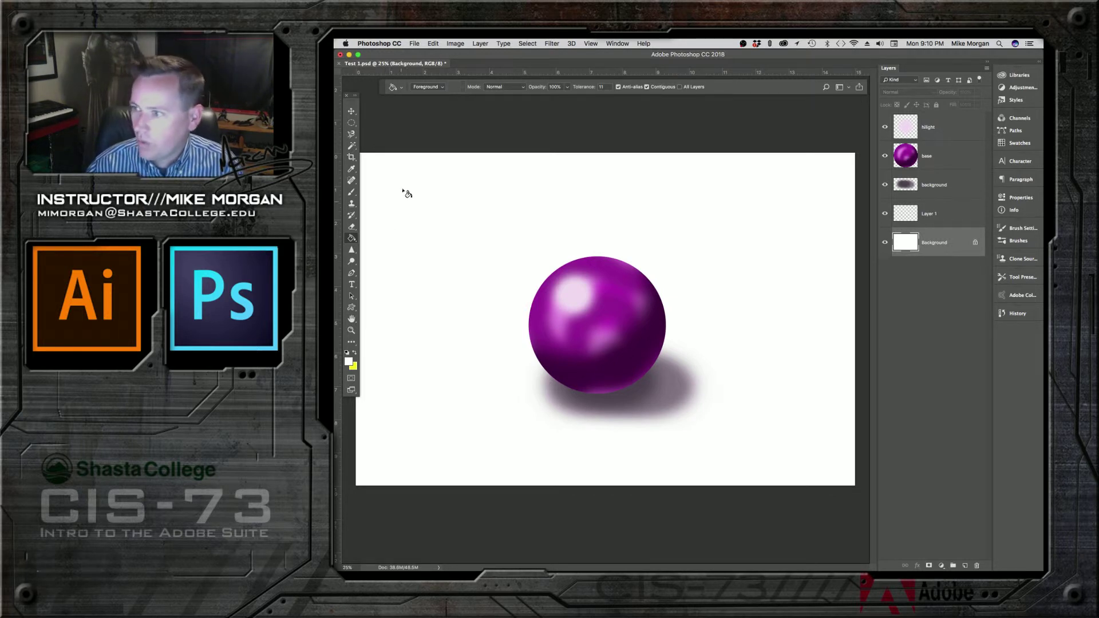
pyautogui.click(455, 44)
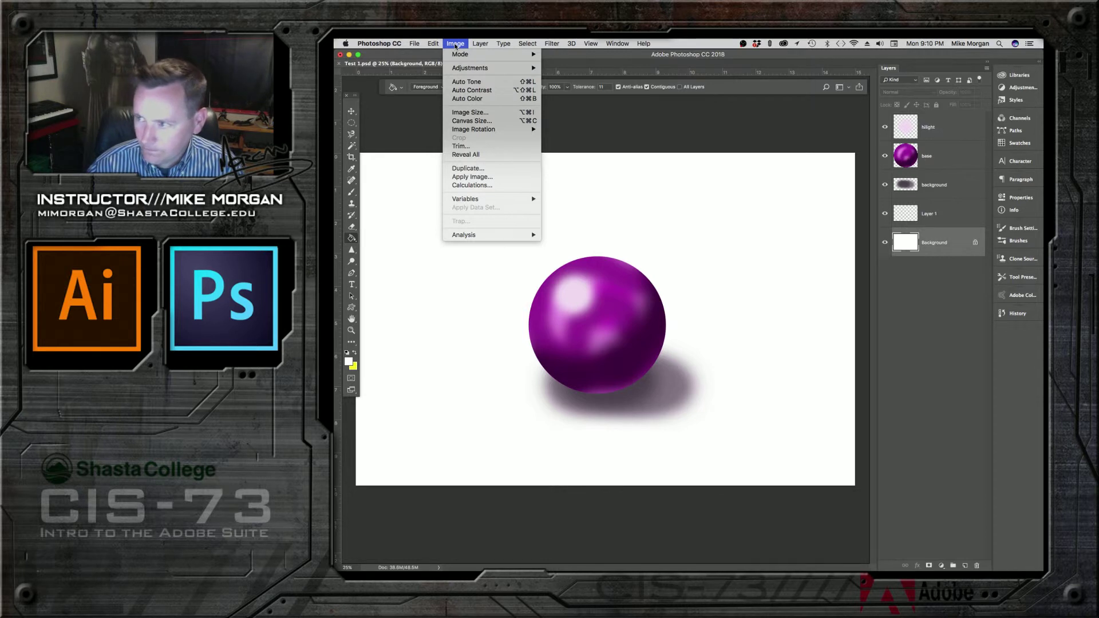
pyautogui.moveTo(432, 44)
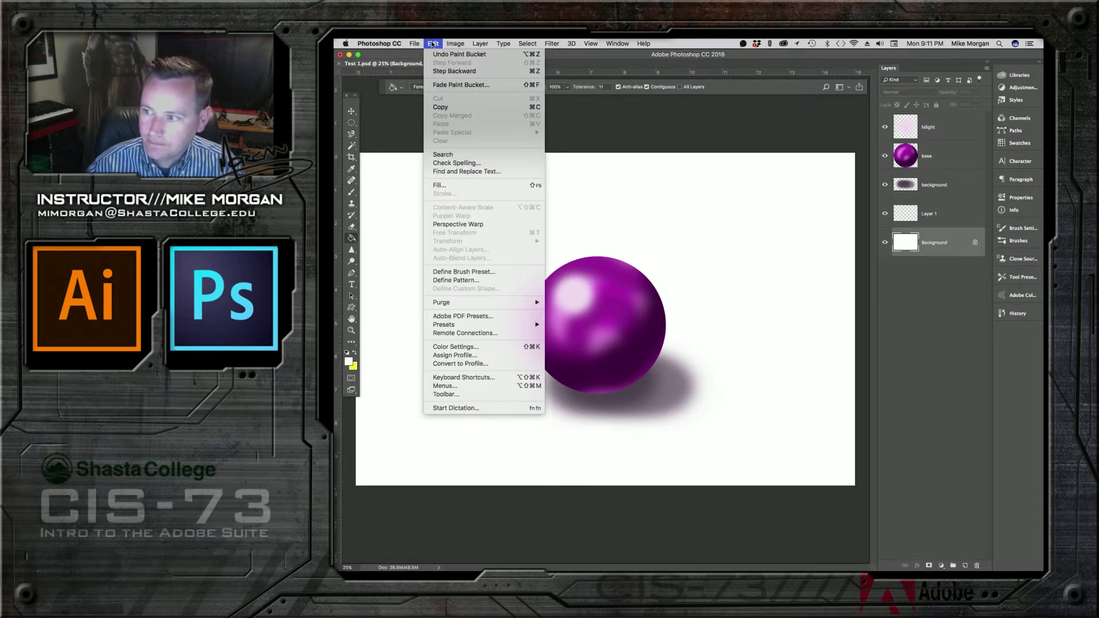
pyautogui.click(432, 44)
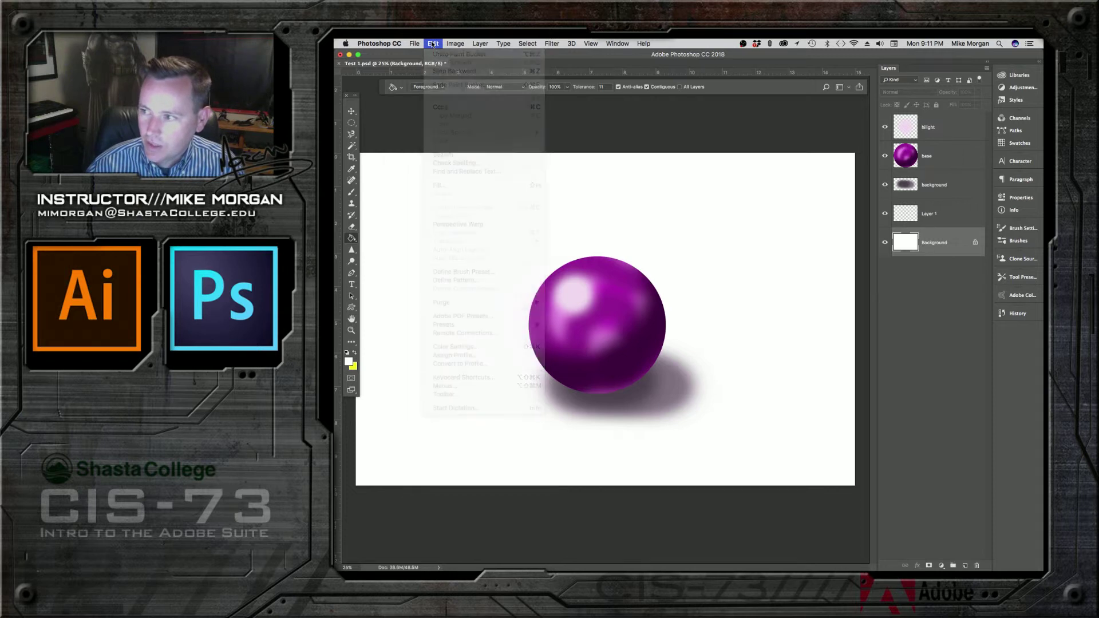
# Step: Crop the canvas from its upper-right and lower-left corners to a tighter white frame around the sphere and its shadow
pyautogui.click(350, 159)
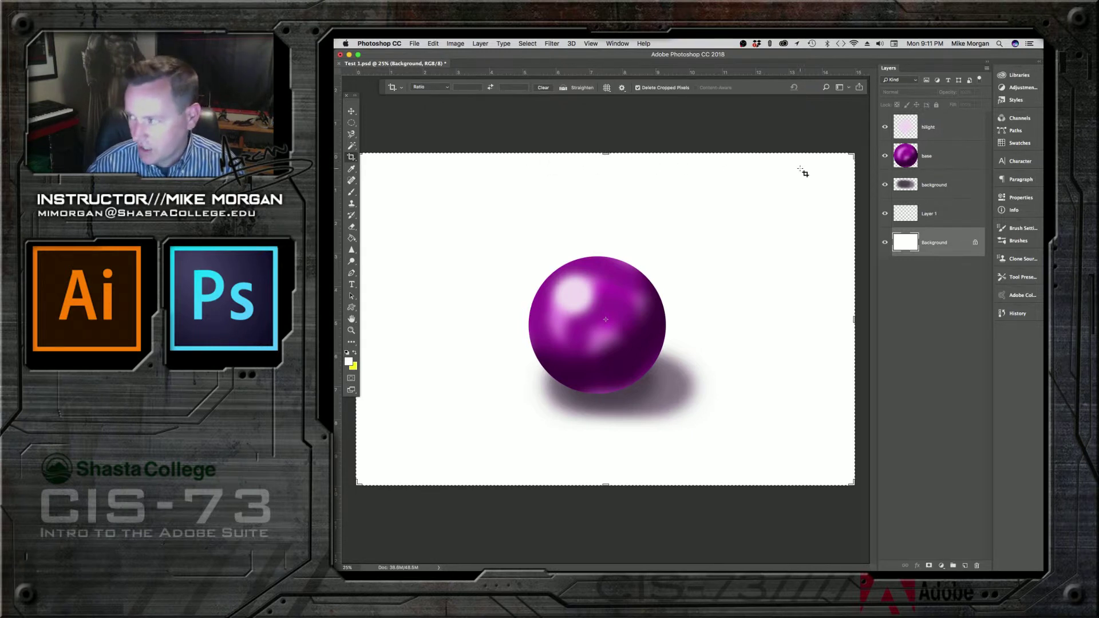
pyautogui.moveTo(854, 155); pyautogui.dragTo(799, 187)
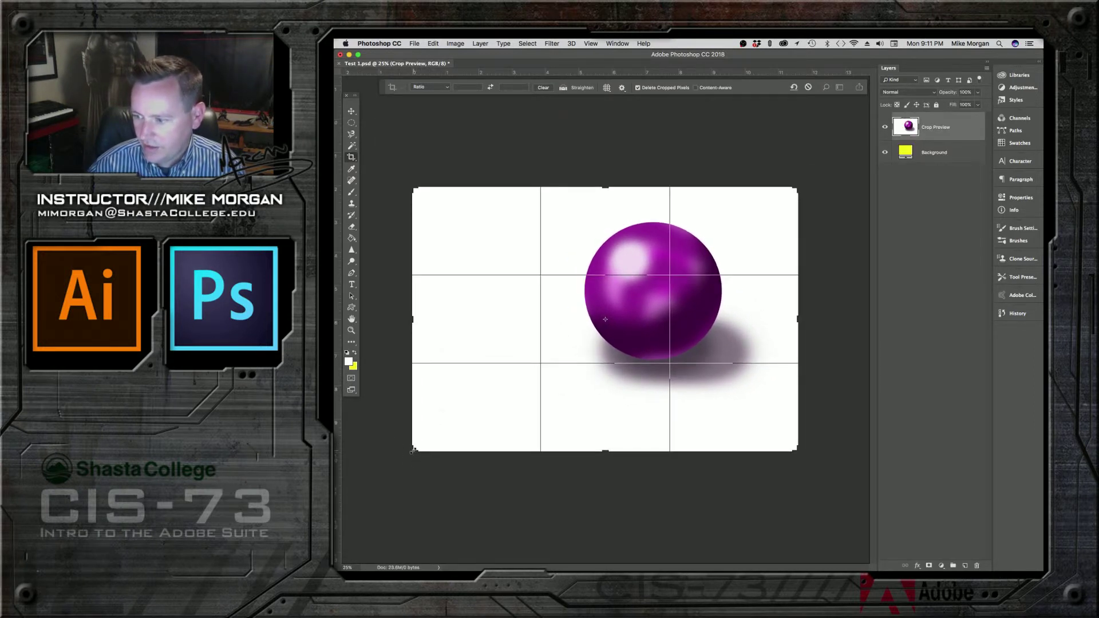
pyautogui.moveTo(413, 451); pyautogui.dragTo(462, 433)
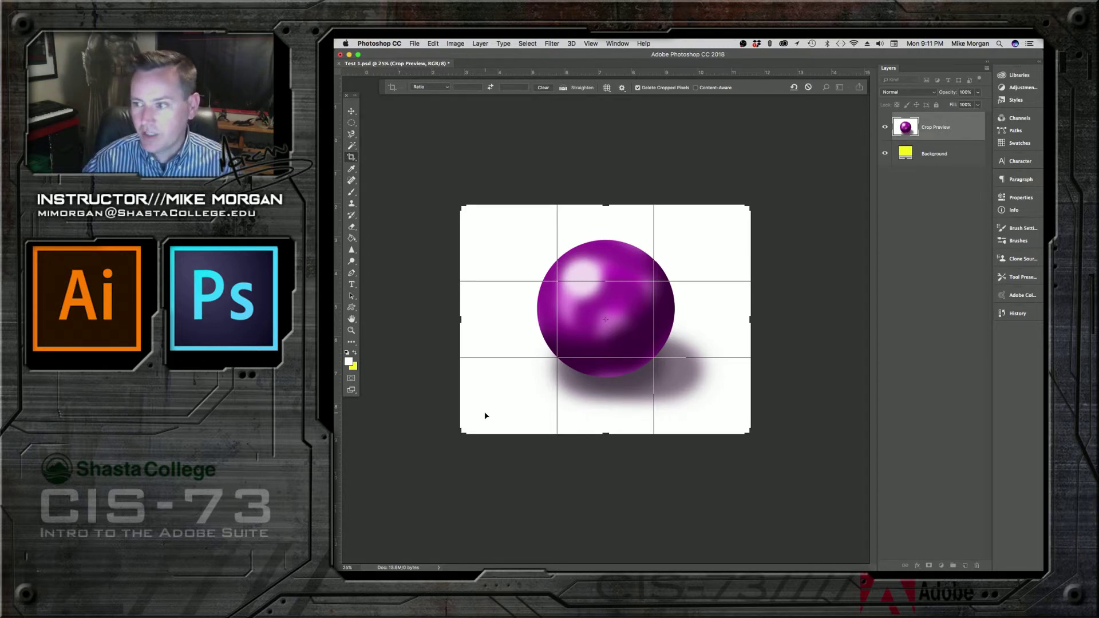
pyautogui.press('Return')
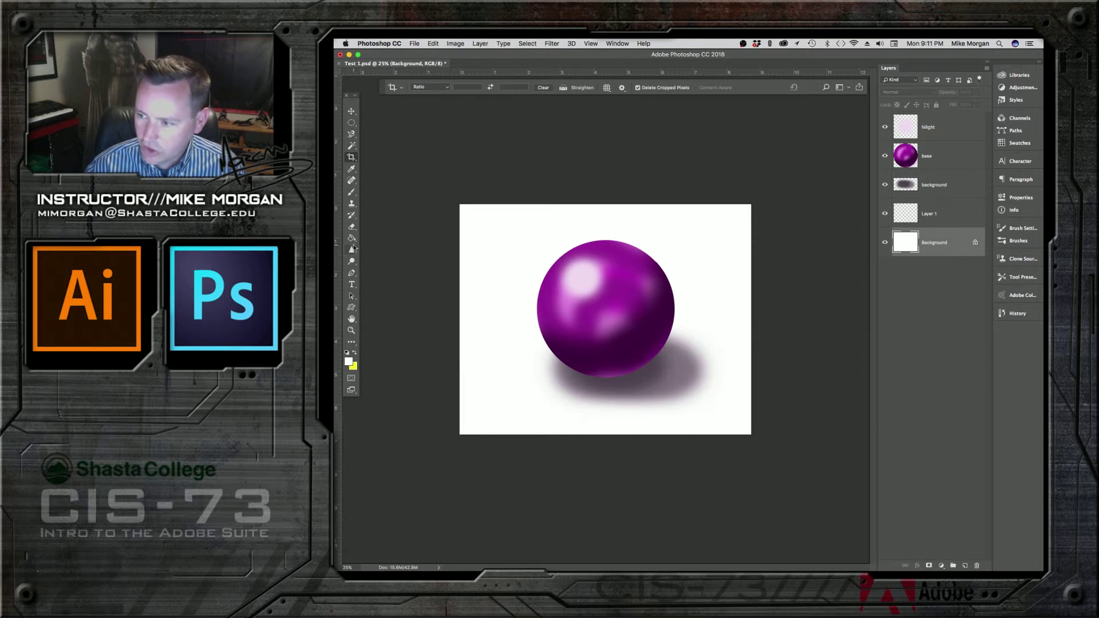
# Step: Rotate the canvas view about 16° counter-clockwise with the Rotate View tool
pyautogui.click(352, 319)
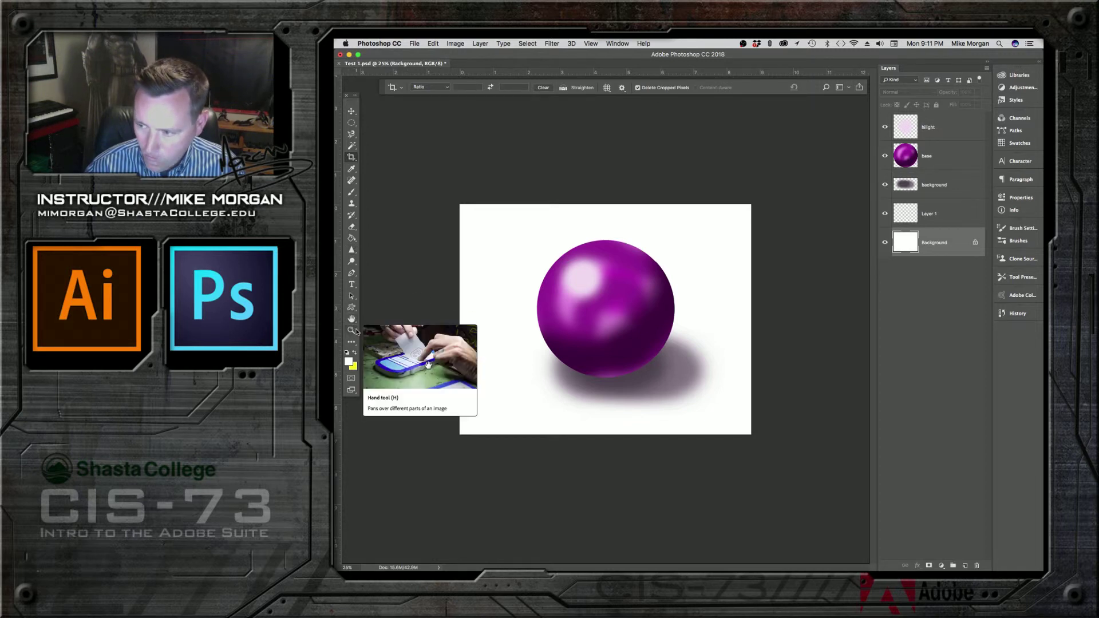
pyautogui.click(352, 319)
pyautogui.click(387, 331)
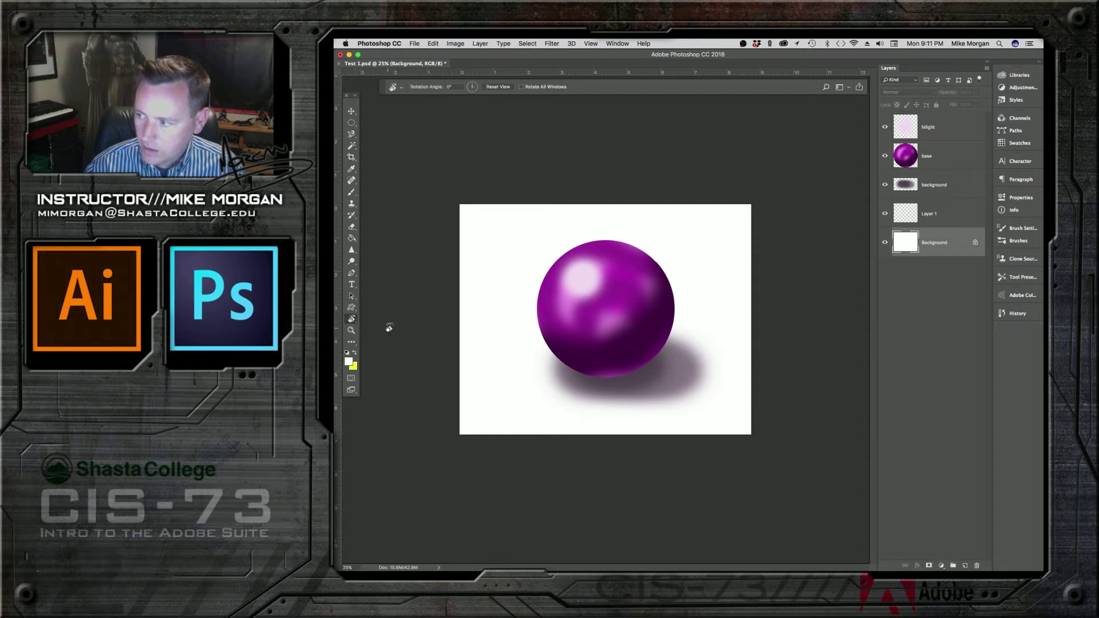
pyautogui.moveTo(737, 223); pyautogui.dragTo(683, 219)
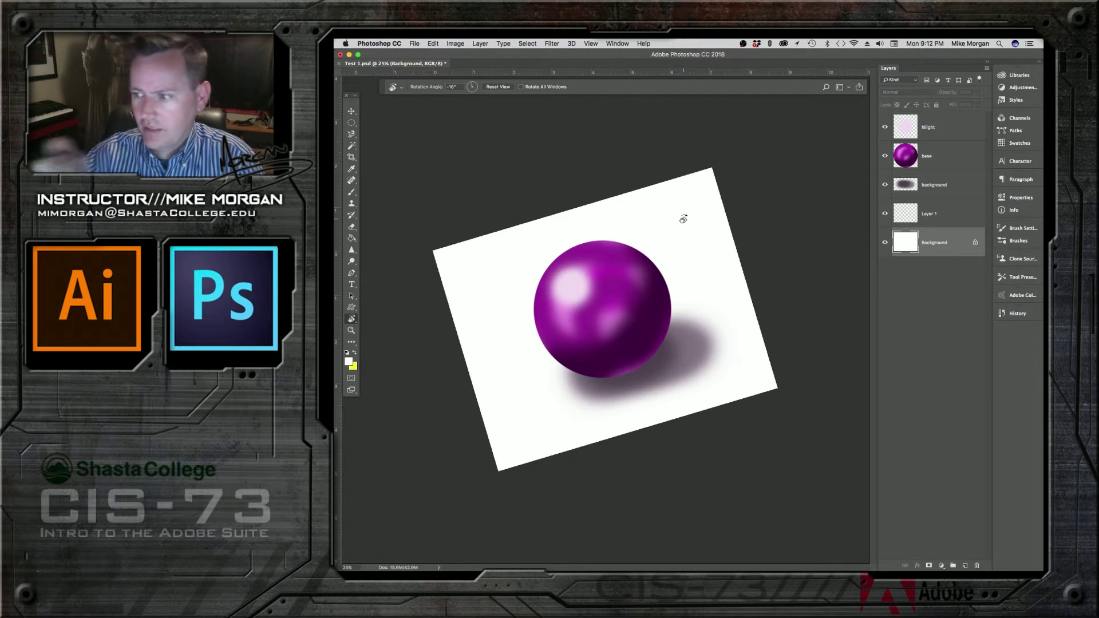
# Step: Set up the Brush with dark purple sampled from the sphere and shrink its soft round tip to about 40 px
pyautogui.click(351, 192)
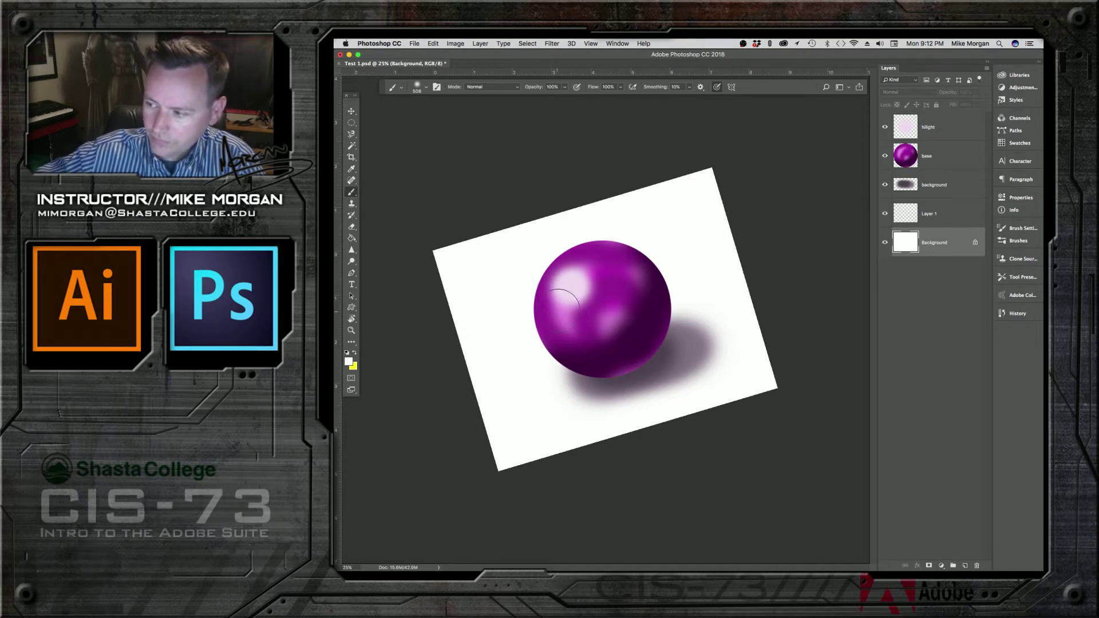
pyautogui.keyDown('alt'); pyautogui.click(655, 309); pyautogui.keyUp('alt')
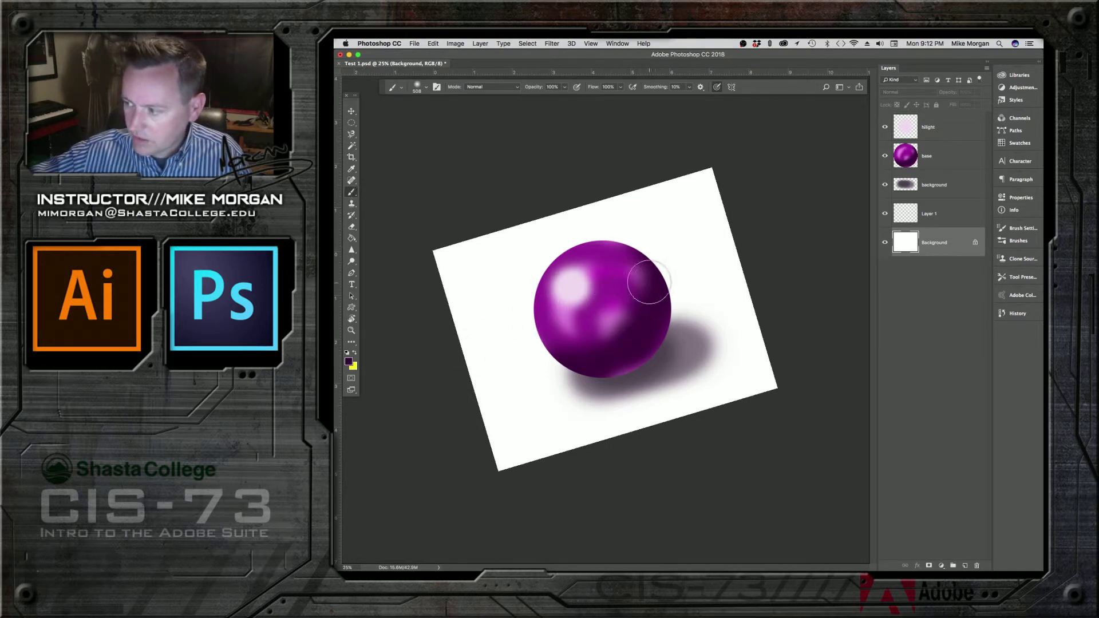
pyautogui.rightClick(669, 276)
pyautogui.moveTo(764, 293); pyautogui.dragTo(723, 294)
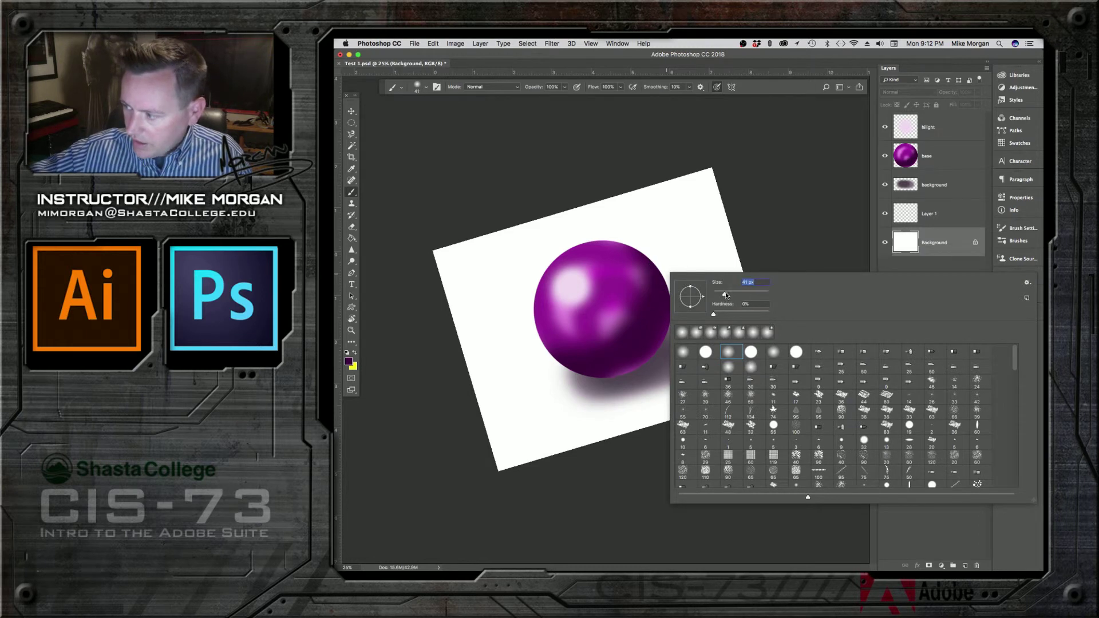
pyautogui.click(485, 272)
# Step: Paint loose wavy lines and a patch of hatching around the sphere on the Background layer
pyautogui.moveTo(474, 267)
pyautogui.mouseDown()
pyautogui.moveTo(524, 249)
pyautogui.moveTo(493, 338)
pyautogui.moveTo(521, 385)
pyautogui.moveTo(577, 411)
pyautogui.moveTo(632, 403)
pyautogui.mouseUp()
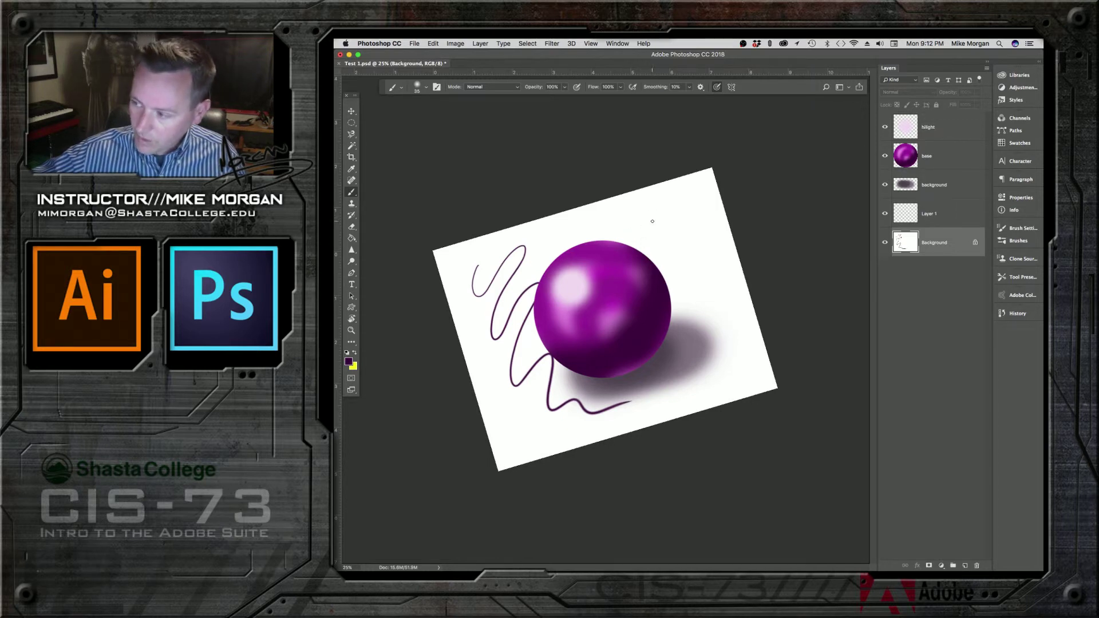
pyautogui.moveTo(622, 234)
pyautogui.mouseDown()
pyautogui.moveTo(673, 218)
pyautogui.moveTo(664, 252)
pyautogui.moveTo(703, 245)
pyautogui.moveTo(736, 372)
pyautogui.mouseUp()
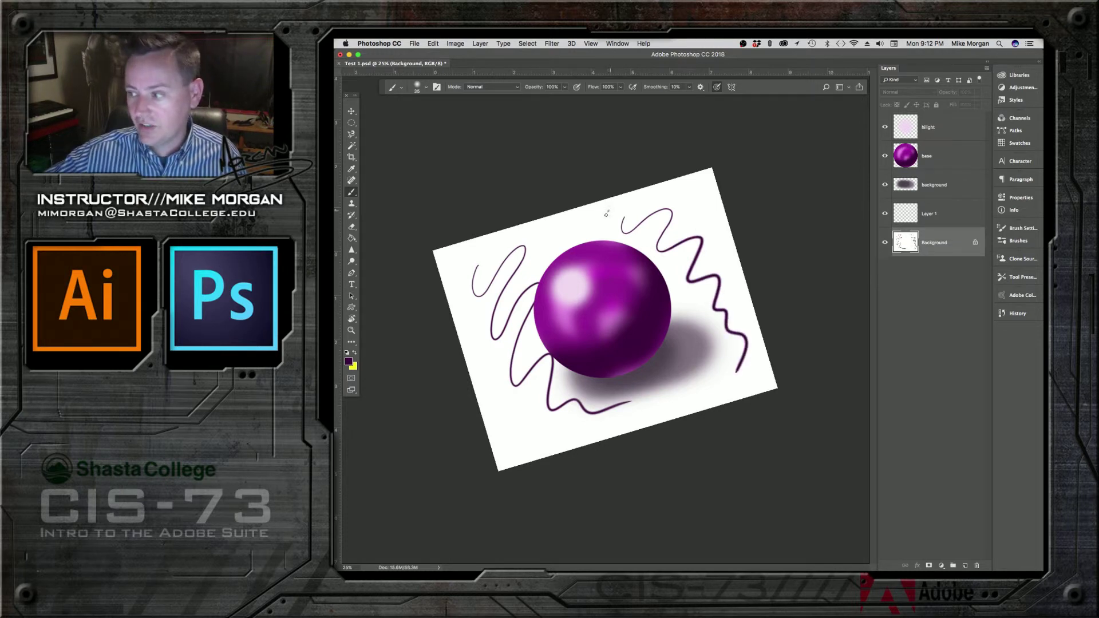
pyautogui.moveTo(607, 213)
pyautogui.mouseDown()
pyautogui.moveTo(673, 204)
pyautogui.moveTo(656, 252)
pyautogui.moveTo(685, 267)
pyautogui.moveTo(708, 346)
pyautogui.moveTo(661, 387)
pyautogui.moveTo(690, 375)
pyautogui.mouseUp()
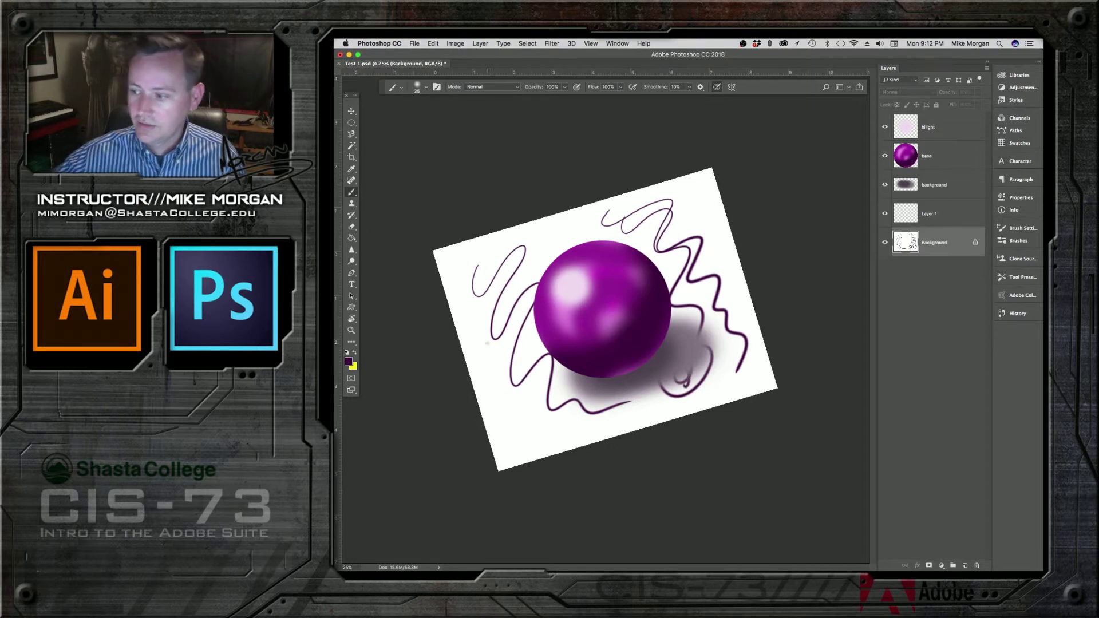
pyautogui.moveTo(486, 339)
pyautogui.mouseDown()
pyautogui.moveTo(491, 400)
pyautogui.moveTo(525, 397)
pyautogui.moveTo(529, 438)
pyautogui.moveTo(549, 423)
pyautogui.moveTo(560, 444)
pyautogui.moveTo(721, 399)
pyautogui.mouseUp()
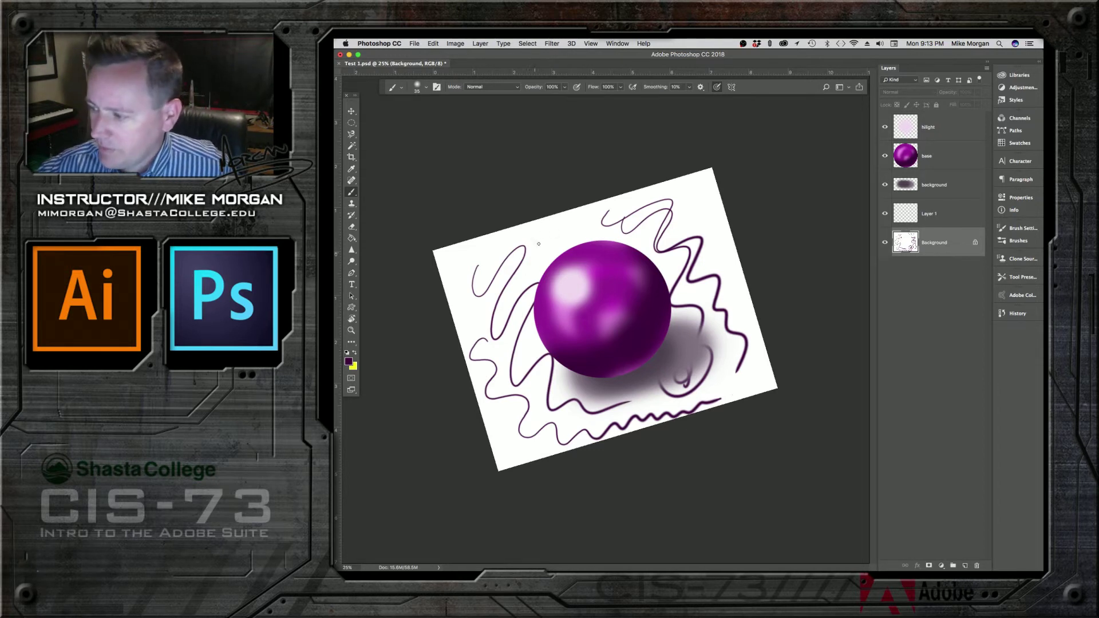
pyautogui.moveTo(528, 267)
pyautogui.mouseDown()
pyautogui.moveTo(554, 223)
pyautogui.moveTo(531, 276)
pyautogui.moveTo(579, 217)
pyautogui.moveTo(556, 257)
pyautogui.moveTo(598, 223)
pyautogui.mouseUp()
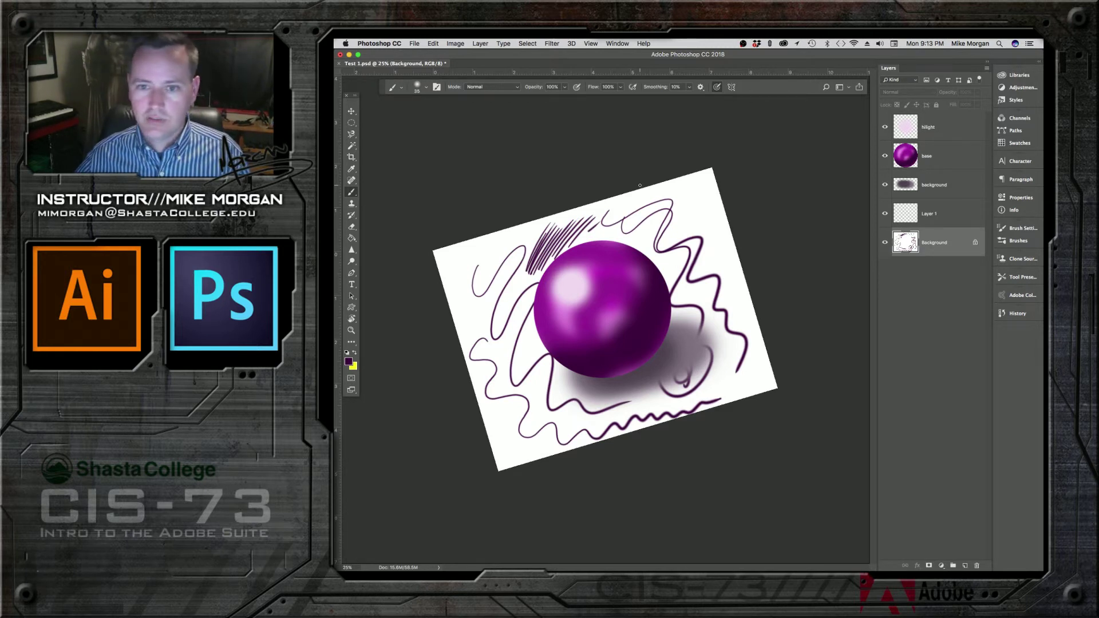
# Step: Rotate the canvas view back to 0° so the document is upright
pyautogui.click(351, 319)
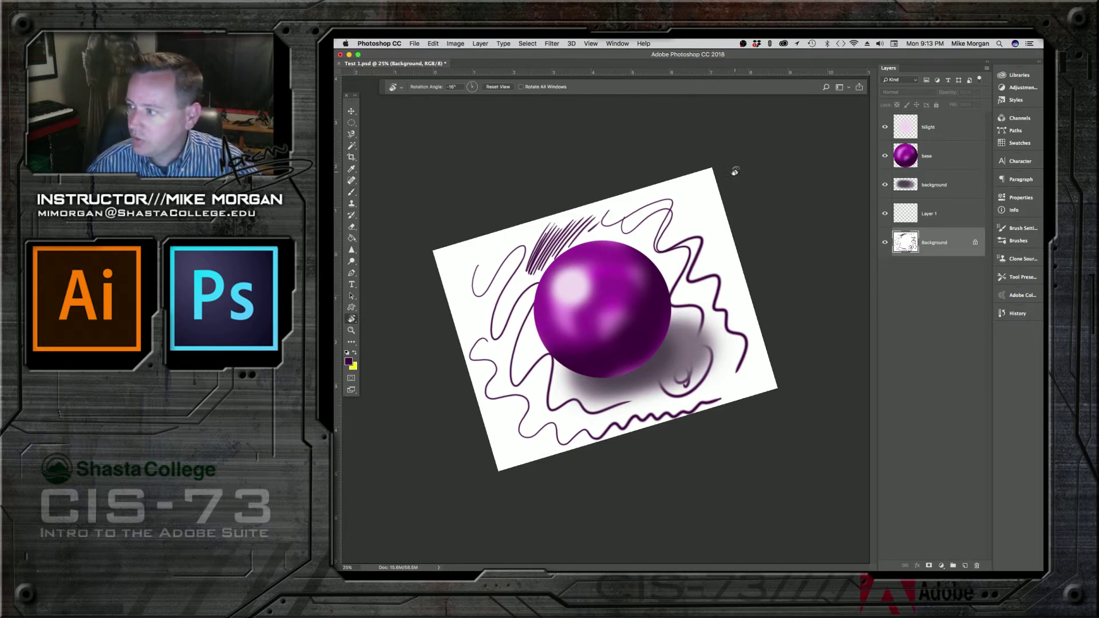
pyautogui.moveTo(734, 172); pyautogui.dragTo(750, 209)
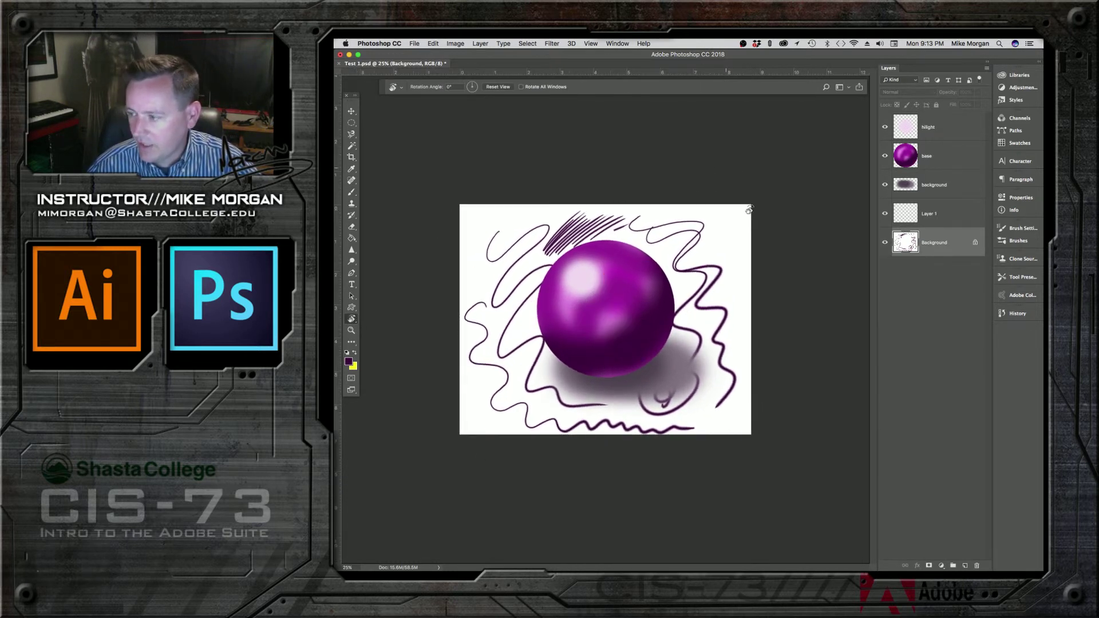